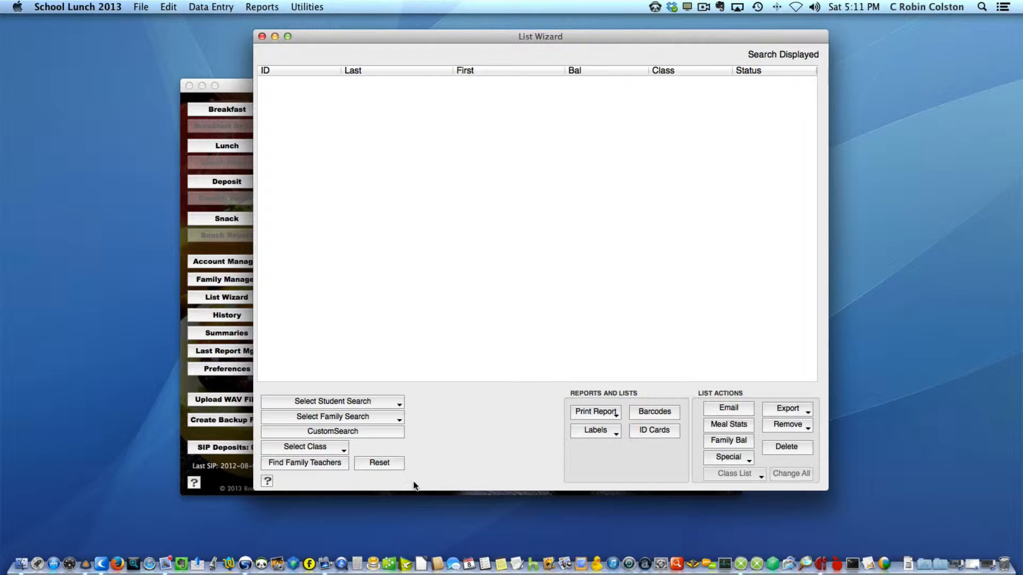
# List all delinquent student accounts with the student search, and reset the list.
pyautogui.click(397, 406)
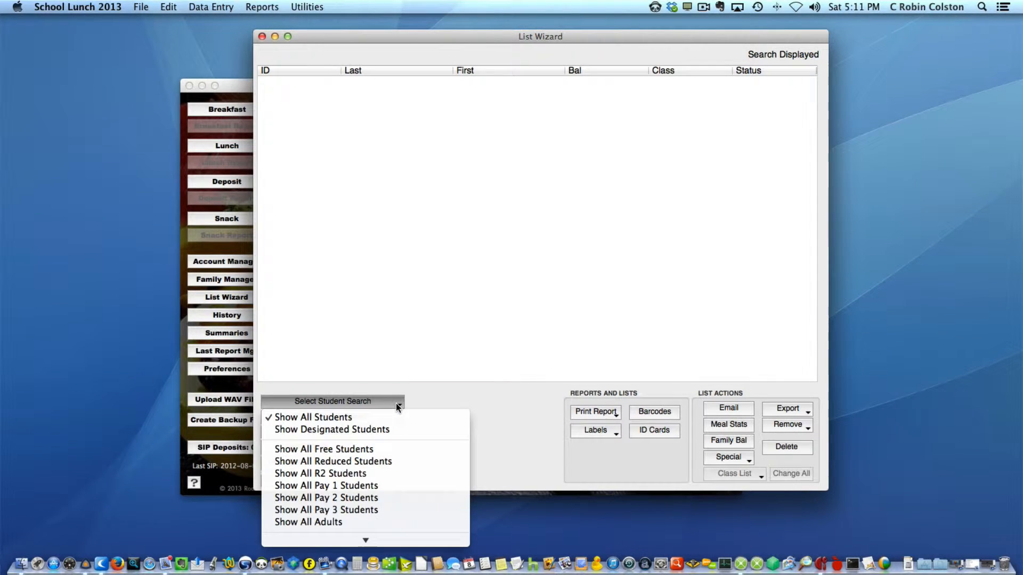
pyautogui.moveTo(408, 570)
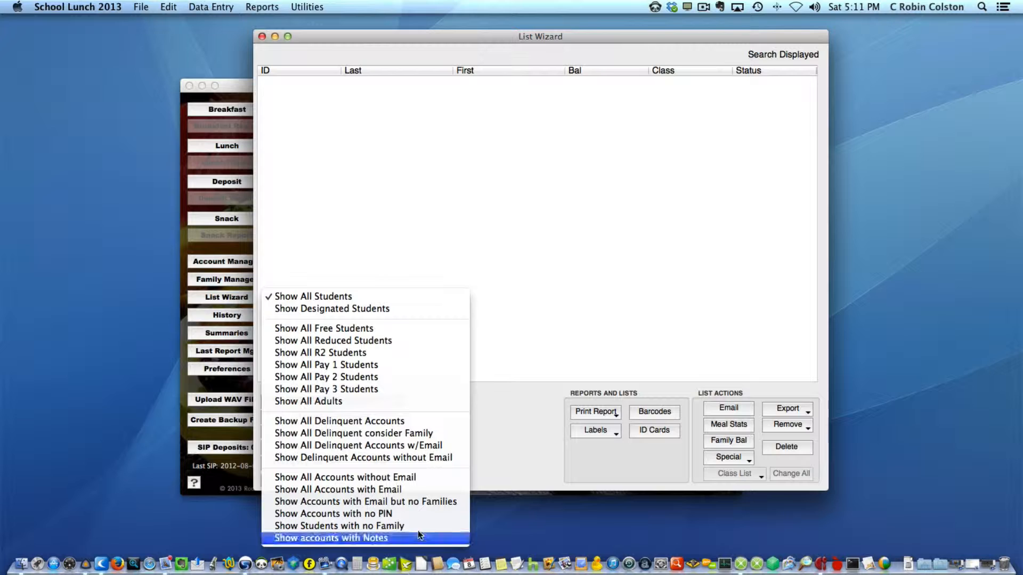
pyautogui.click(415, 421)
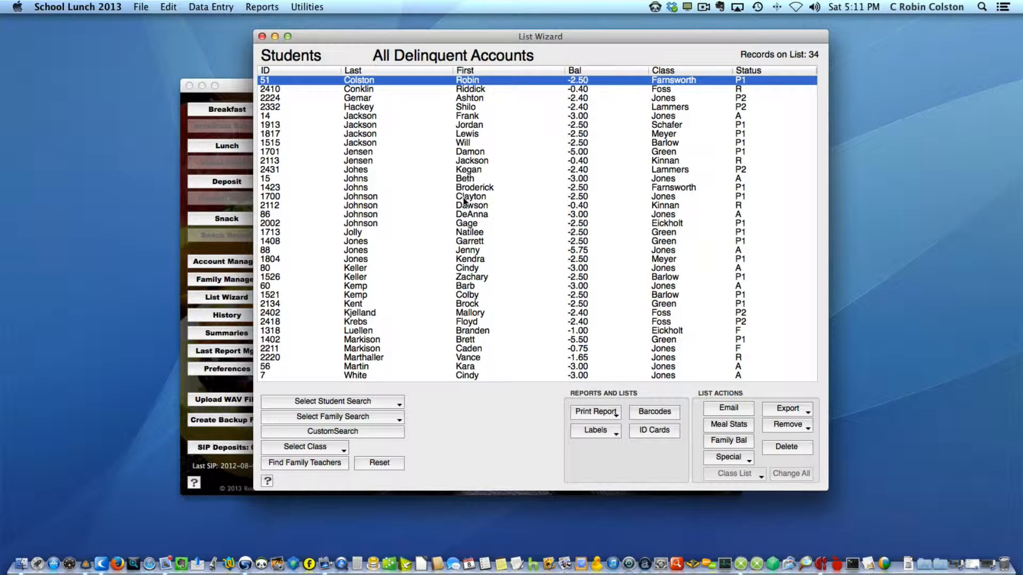
pyautogui.click(392, 463)
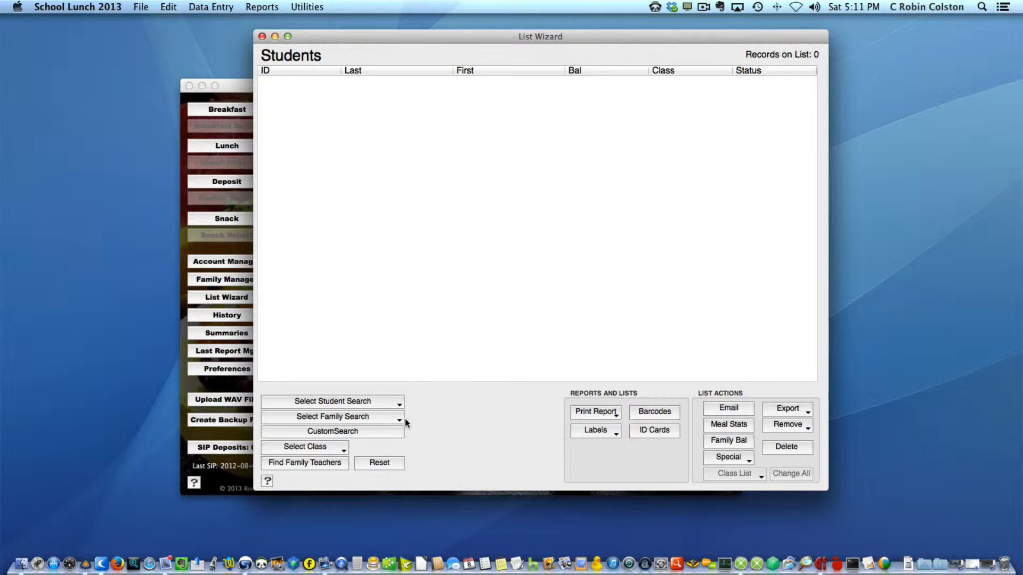
# List all delinquent family accounts with the family search, and reset the list.
pyautogui.click(392, 417)
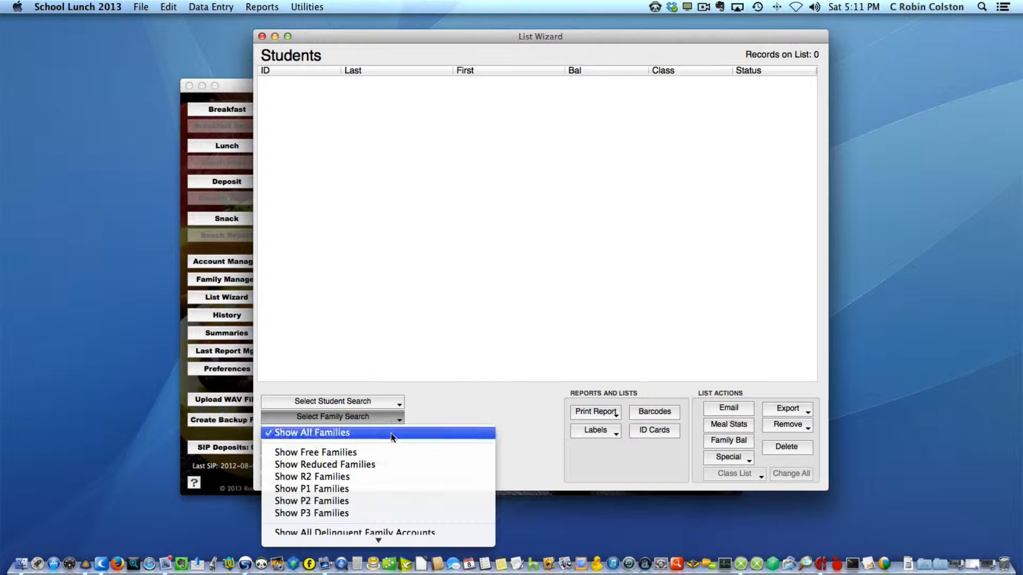
pyautogui.moveTo(403, 542)
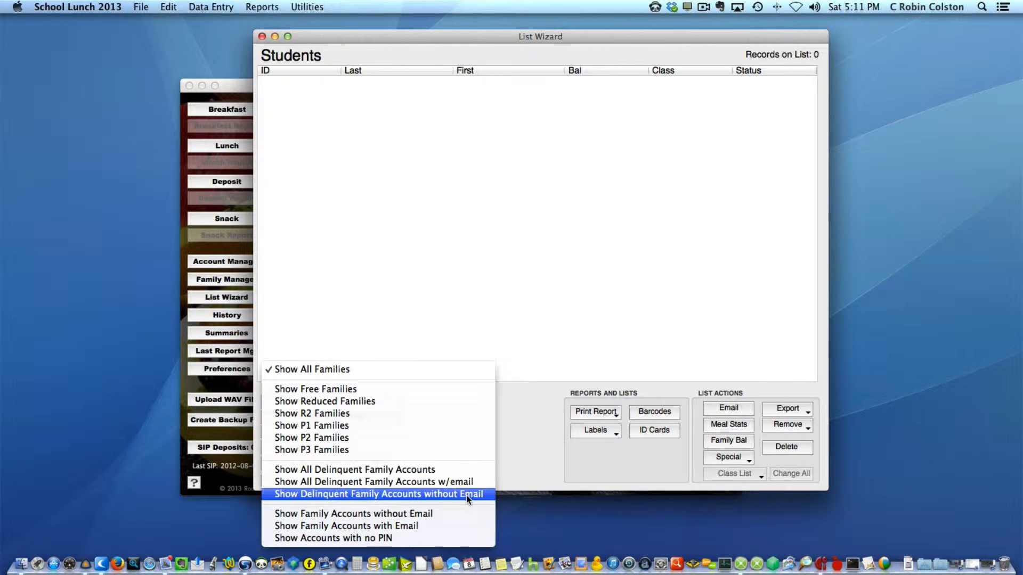
pyautogui.click(455, 471)
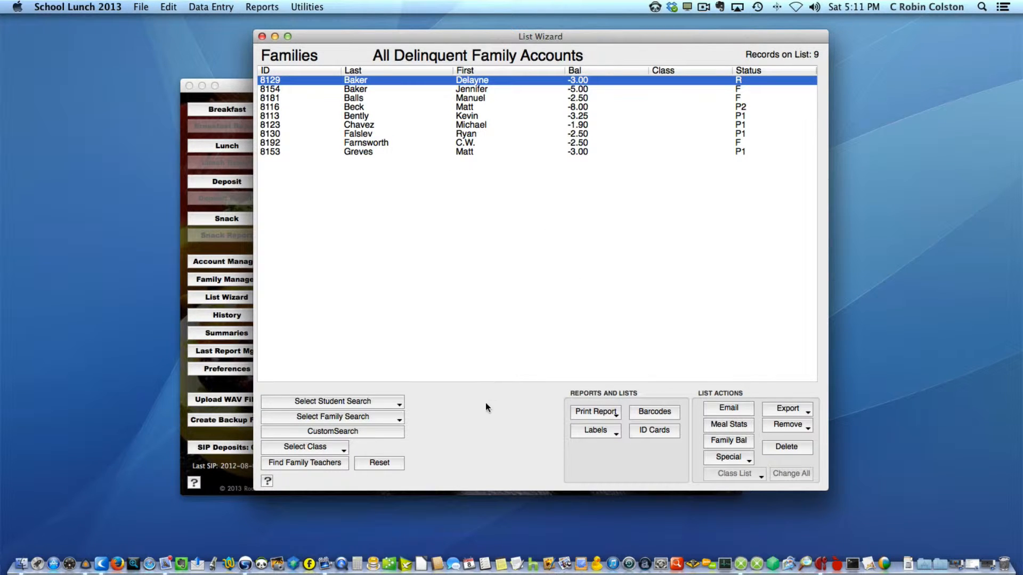
pyautogui.click(378, 464)
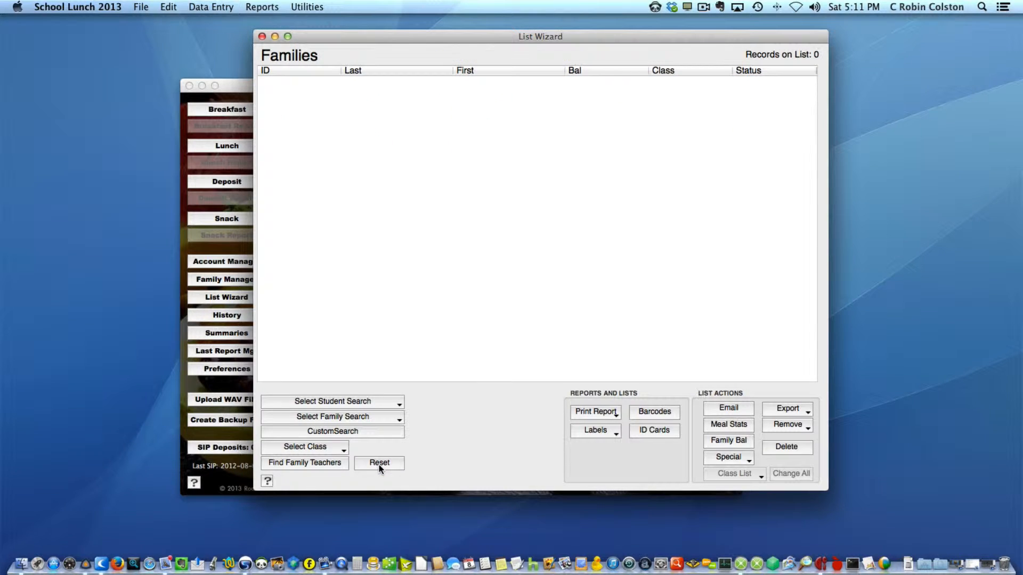
# Open a custom search, find one student by exact ID match, and move the found record into the main list.
pyautogui.click(376, 436)
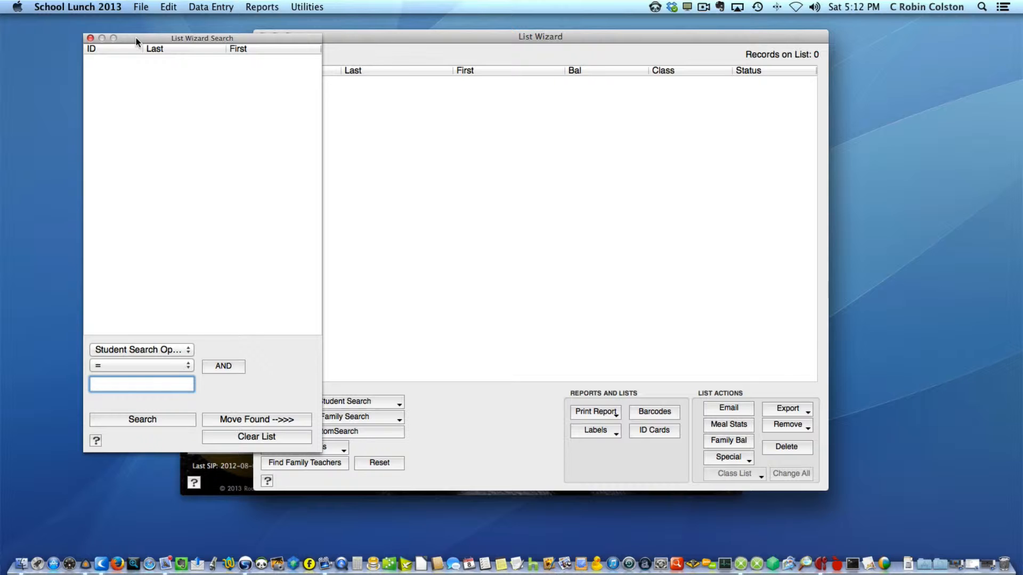
pyautogui.click(143, 350)
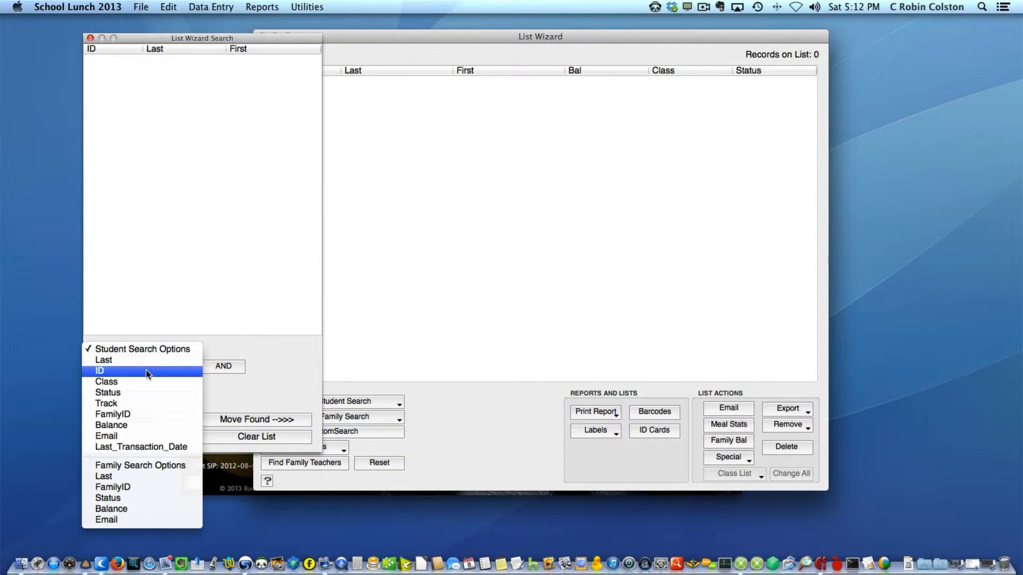
pyautogui.click(149, 372)
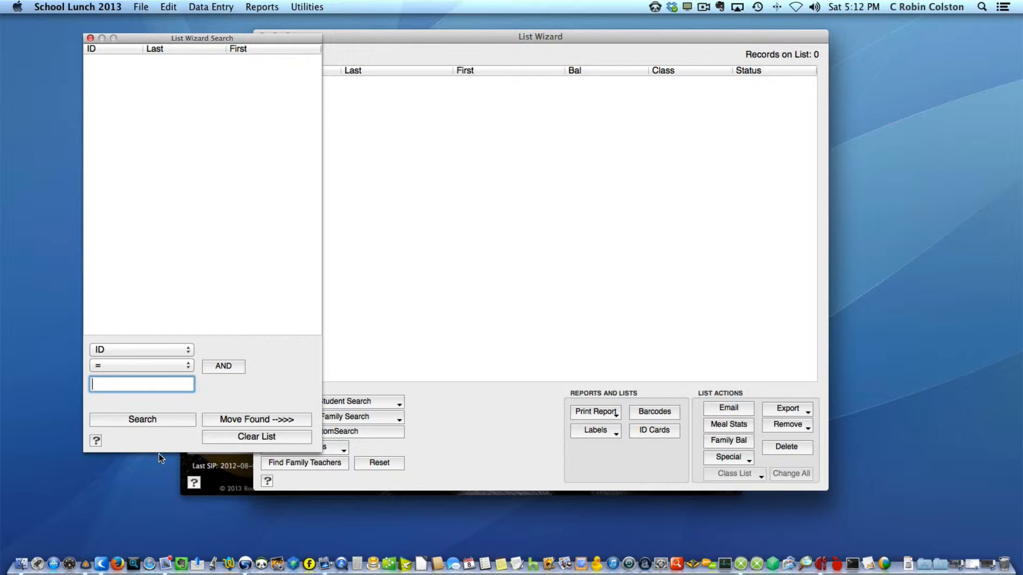
pyautogui.write('3')
pyautogui.click(164, 420)
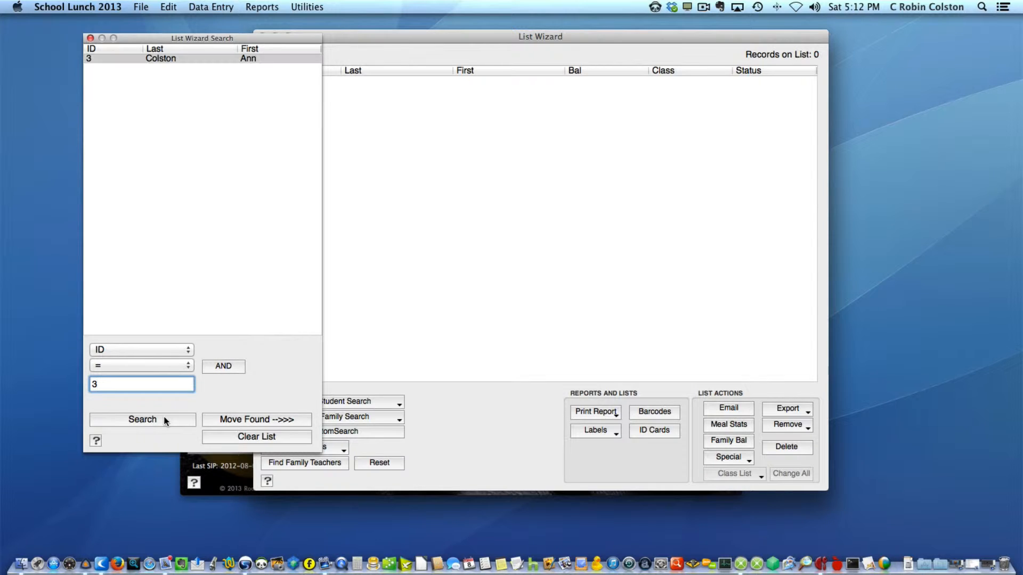
pyautogui.click(271, 420)
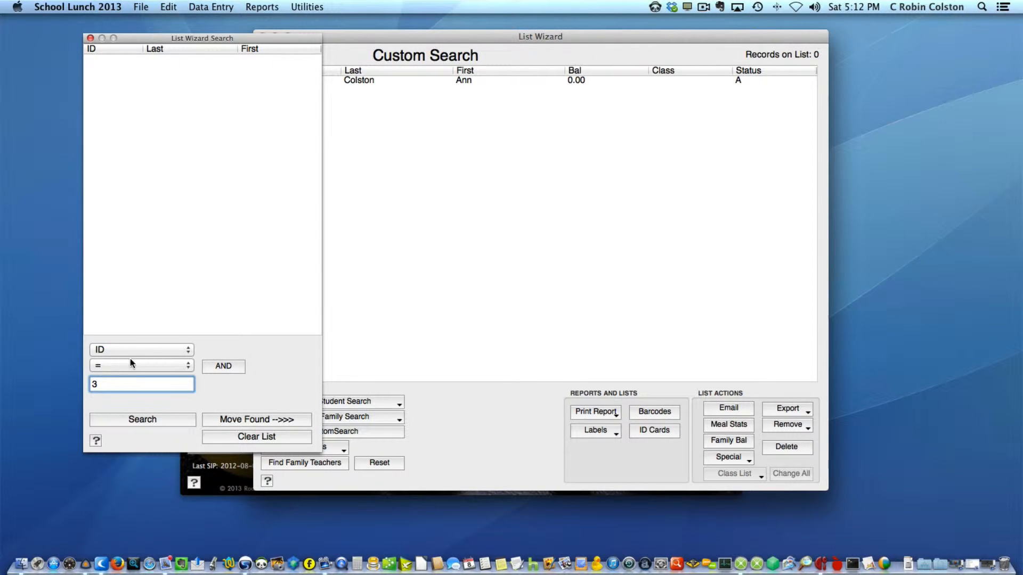
# Clear the search, find a second student by ID, and add that record to the custom list.
pyautogui.click(251, 441)
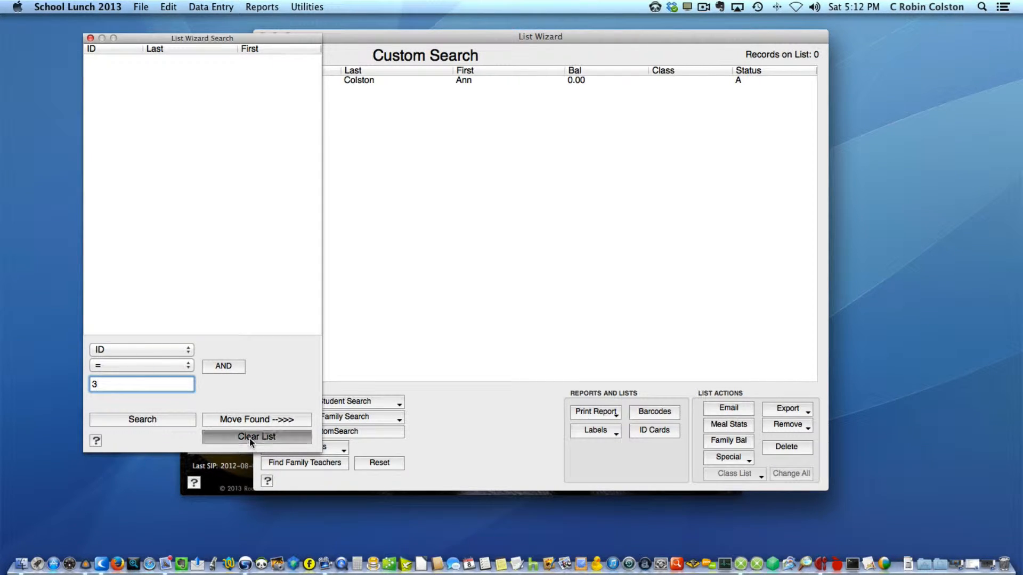
pyautogui.press('BackSpace')
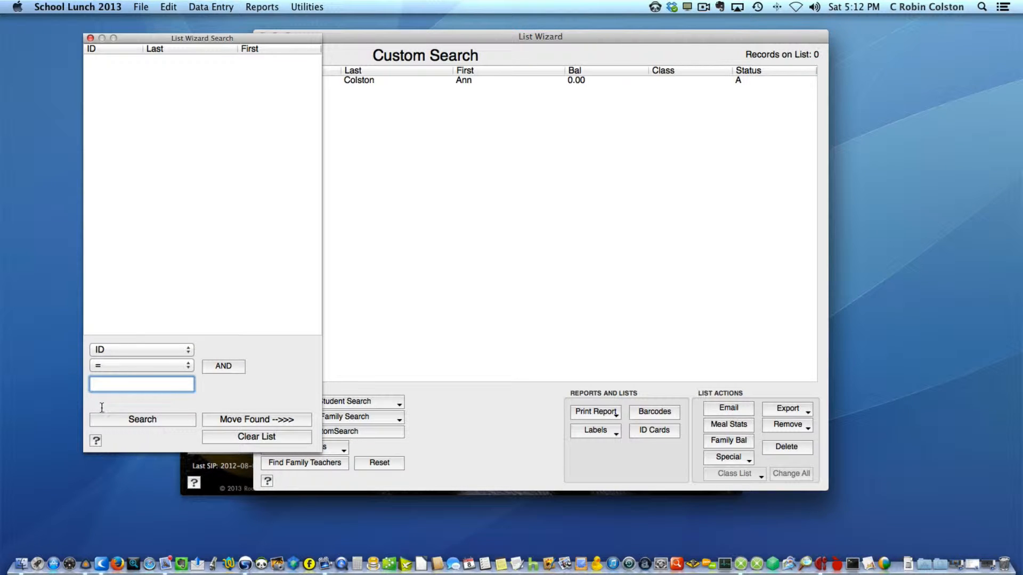
pyautogui.write('4')
pyautogui.click(154, 421)
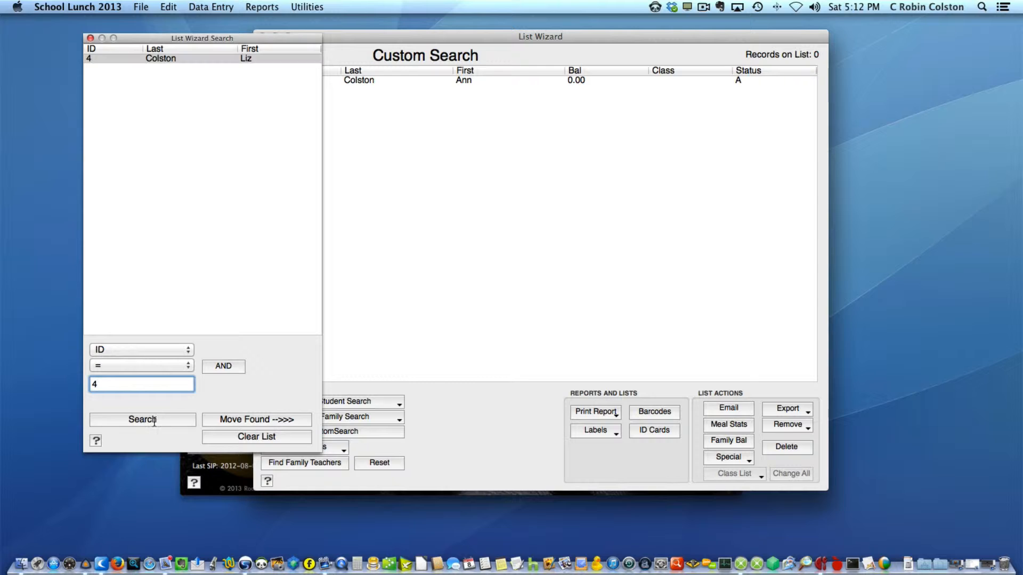
pyautogui.click(234, 421)
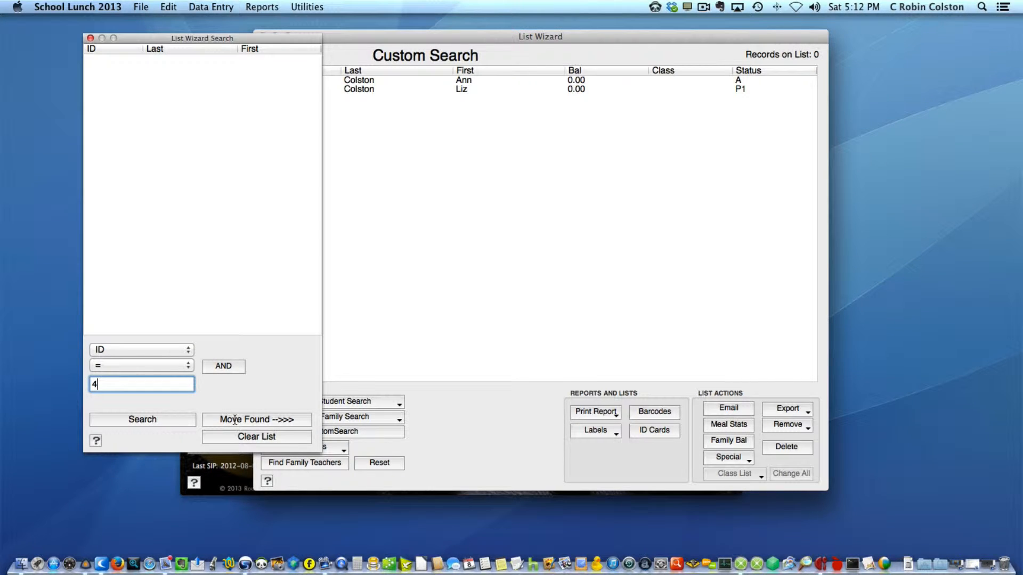
# Find a third student by ID, add the record to the custom list, and close the custom search window.
pyautogui.moveTo(112, 384); pyautogui.dragTo(78, 385)
pyautogui.press('BackSpace')
pyautogui.write('5')
pyautogui.click(147, 420)
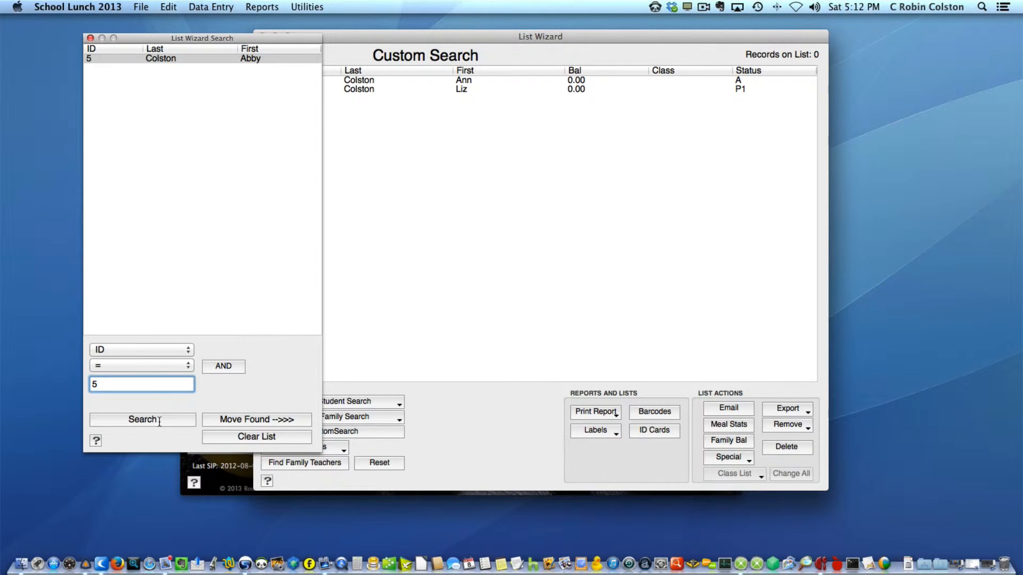
pyautogui.click(229, 420)
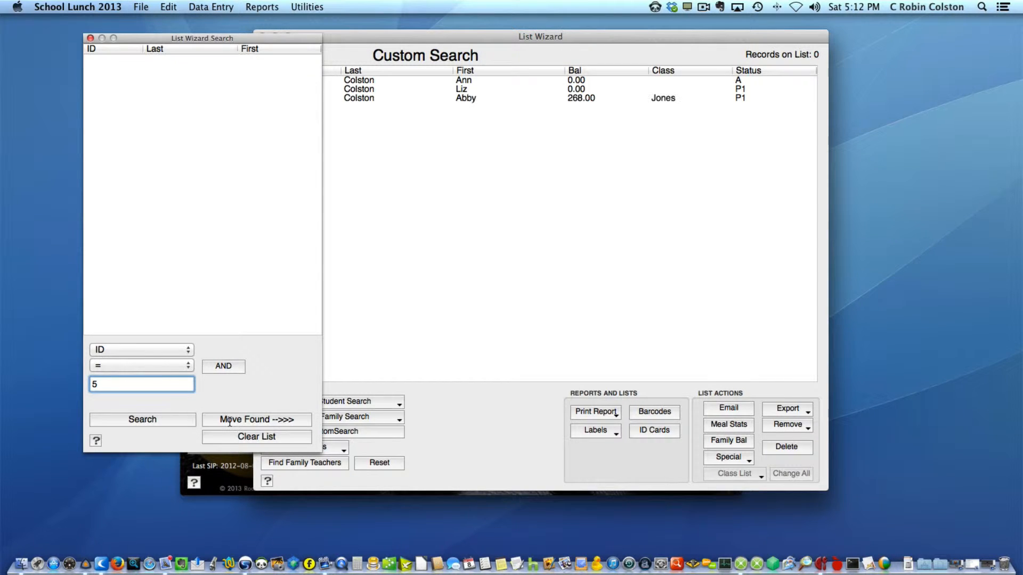
pyautogui.click(480, 322)
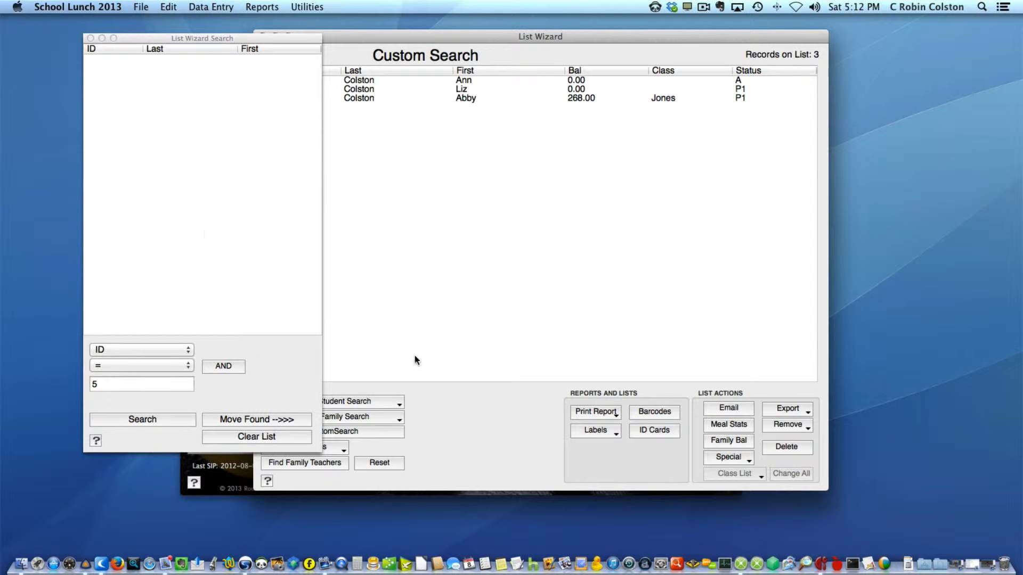
pyautogui.click(90, 38)
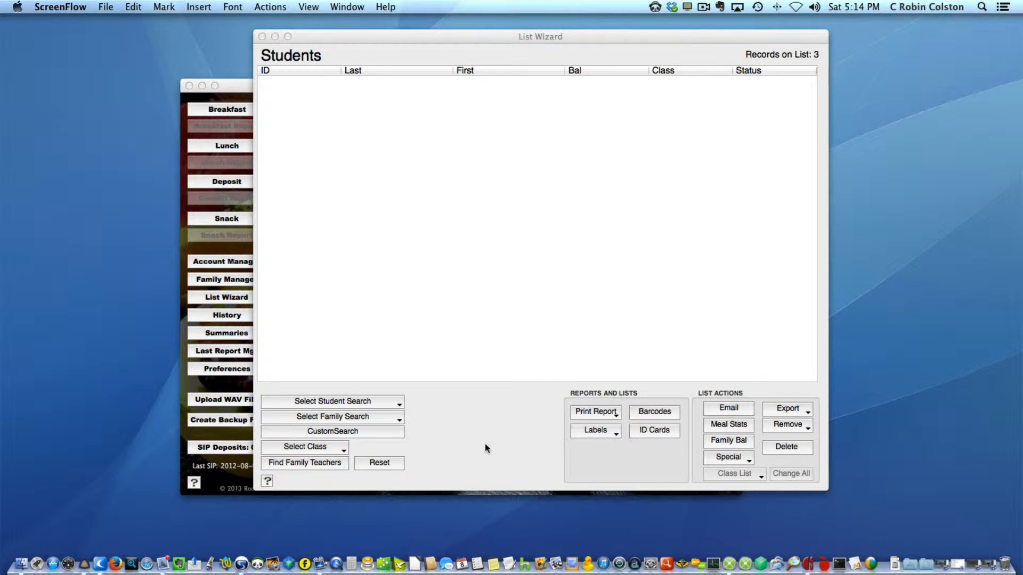
pyautogui.click(344, 452)
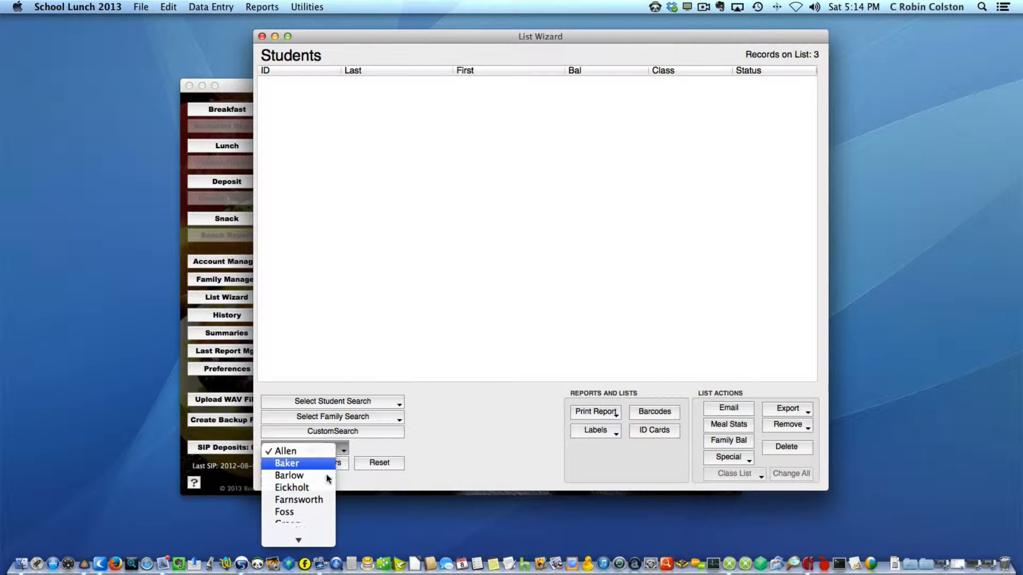
pyautogui.scroll(-5, 326, 474)
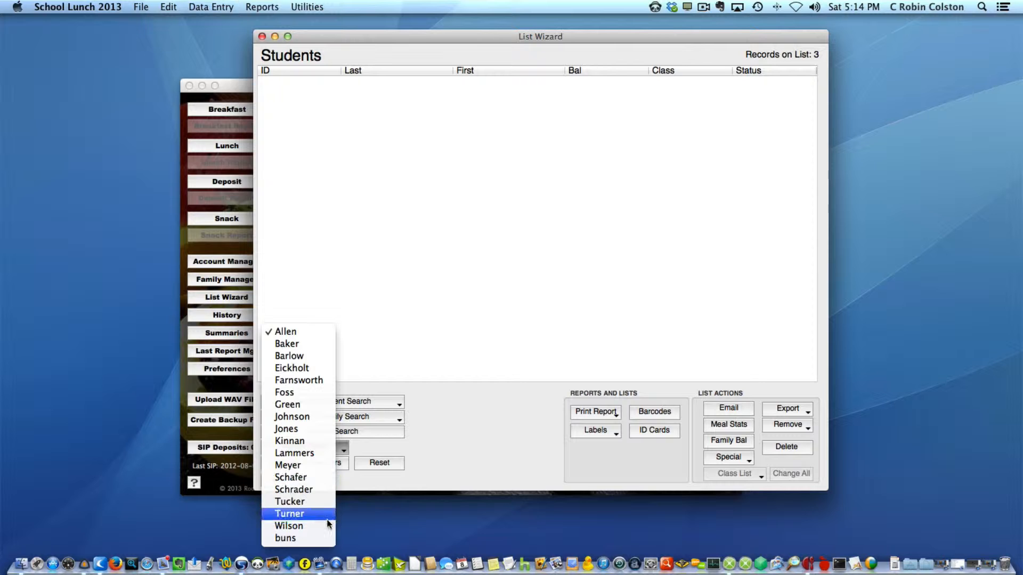
pyautogui.click(477, 465)
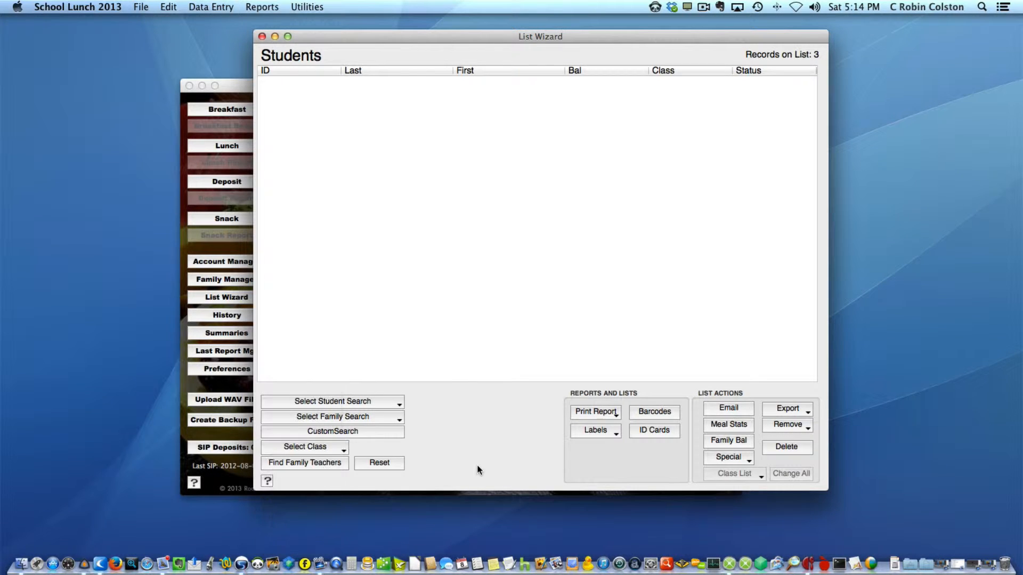
# Fill the list with all students using the Show All Students search.
pyautogui.click(400, 407)
pyautogui.scroll(-3, 431, 446)
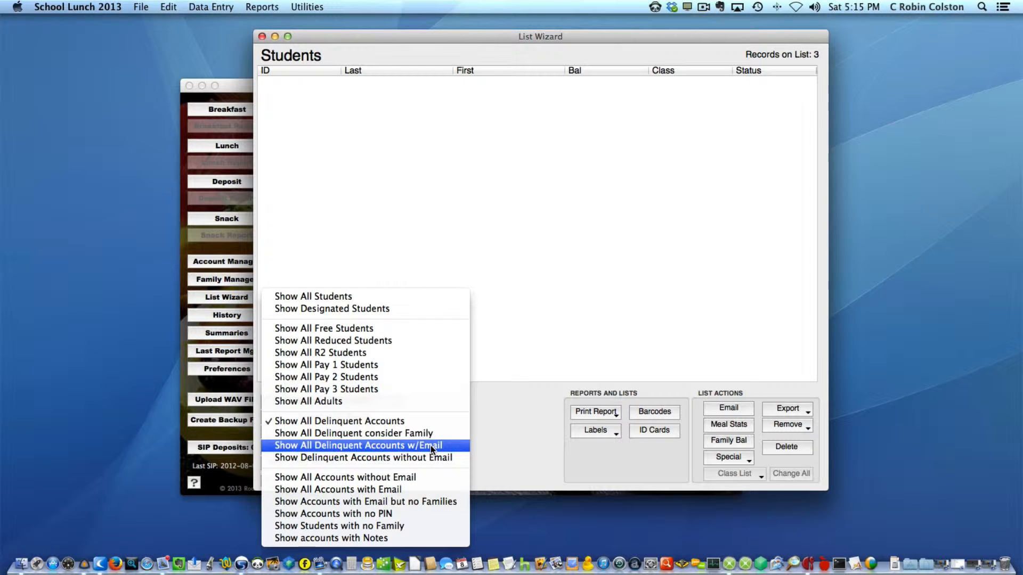
pyautogui.click(398, 297)
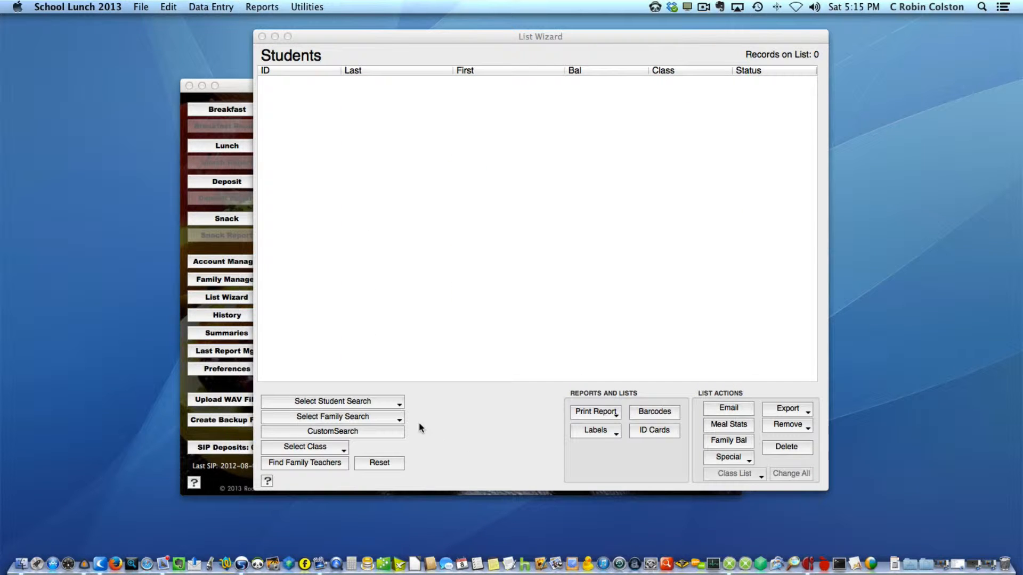
pyautogui.click(397, 404)
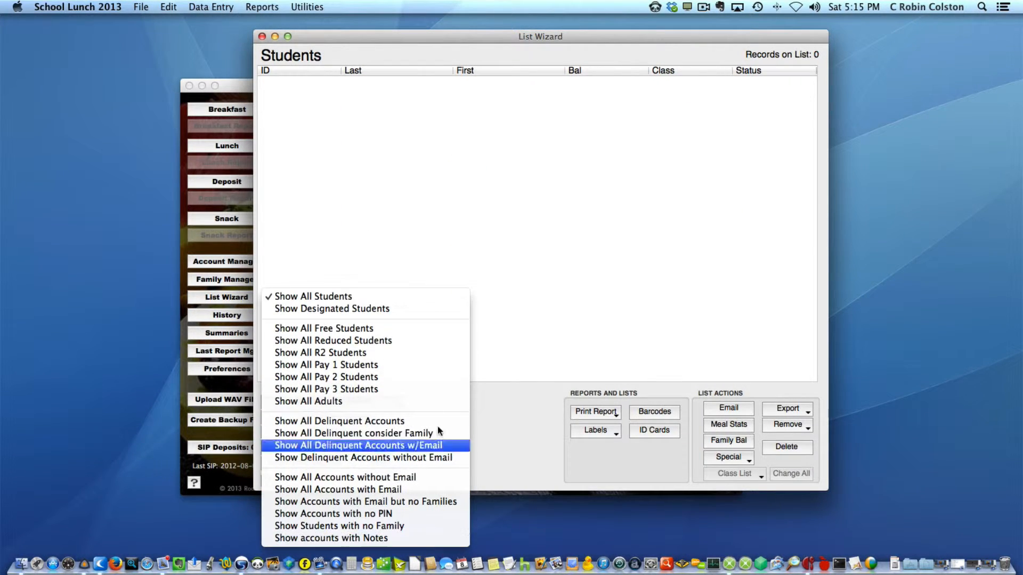
pyautogui.click(419, 294)
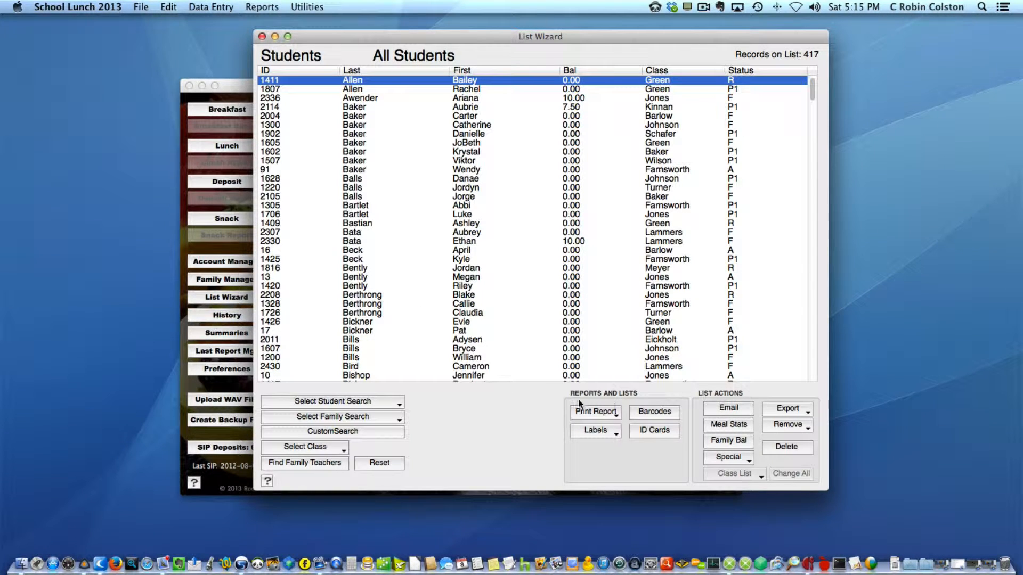
# Generate the Alpha/Numeric/PIN report for all listed students and open it as a PDF in Preview.
pyautogui.click(615, 416)
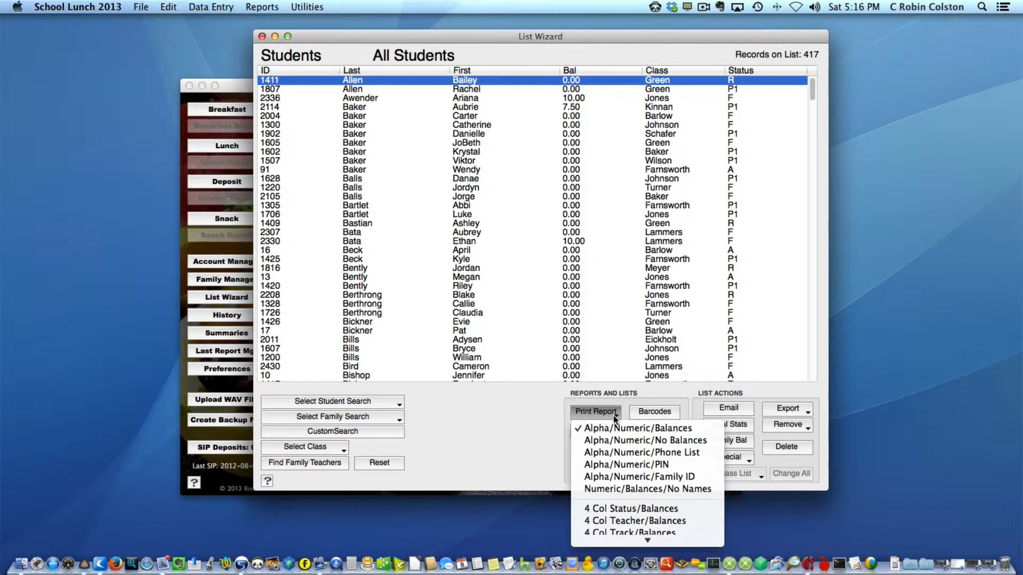
pyautogui.moveTo(675, 541)
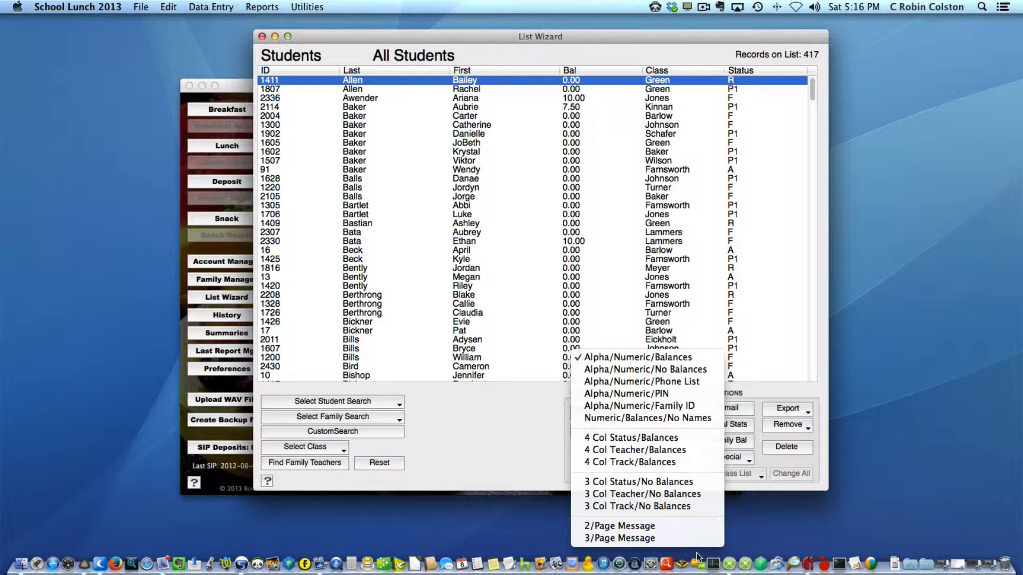
pyautogui.click(705, 395)
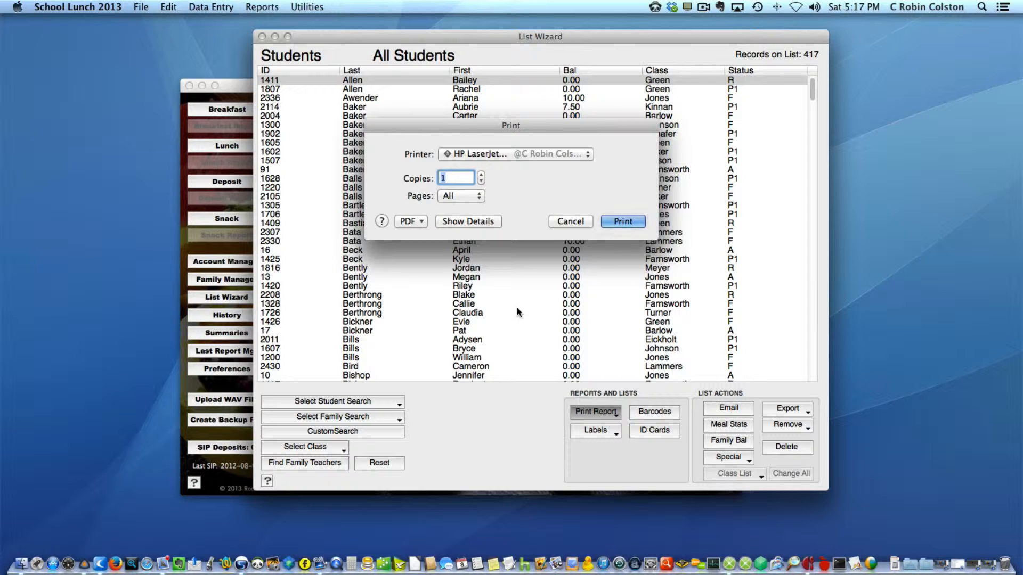
pyautogui.click(419, 223)
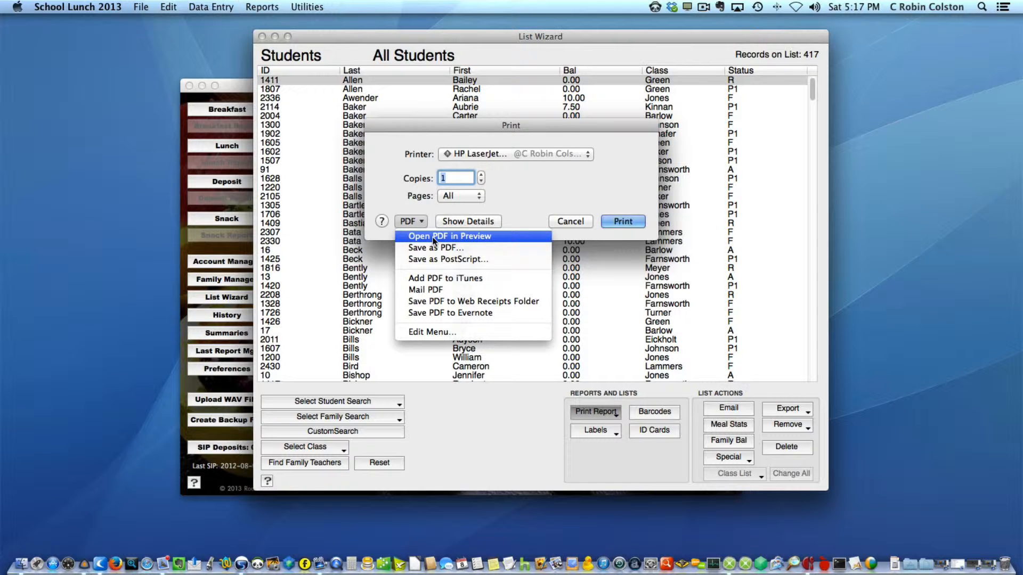
pyautogui.click(434, 237)
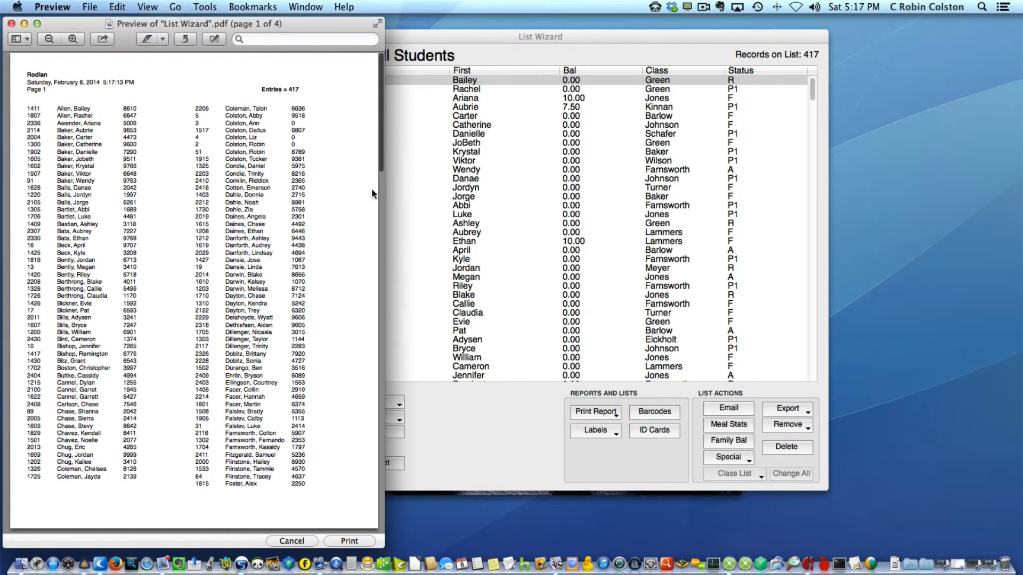
# Look over the PIN report's first page in Preview, and close it to return to the student list.
pyautogui.moveTo(271, 19); pyautogui.dragTo(344, 19)
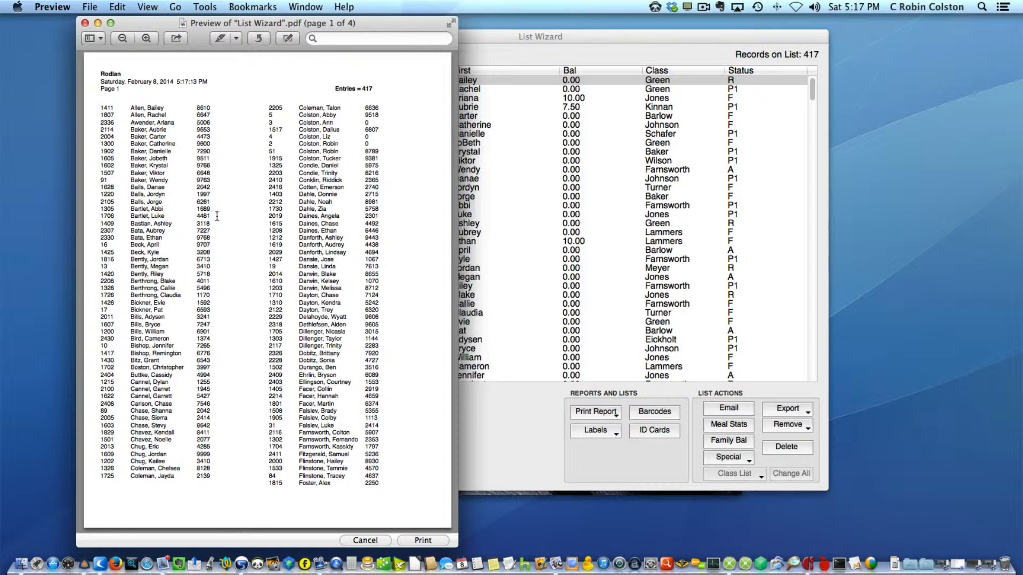
pyautogui.click(85, 23)
pyautogui.click(618, 410)
pyautogui.click(456, 453)
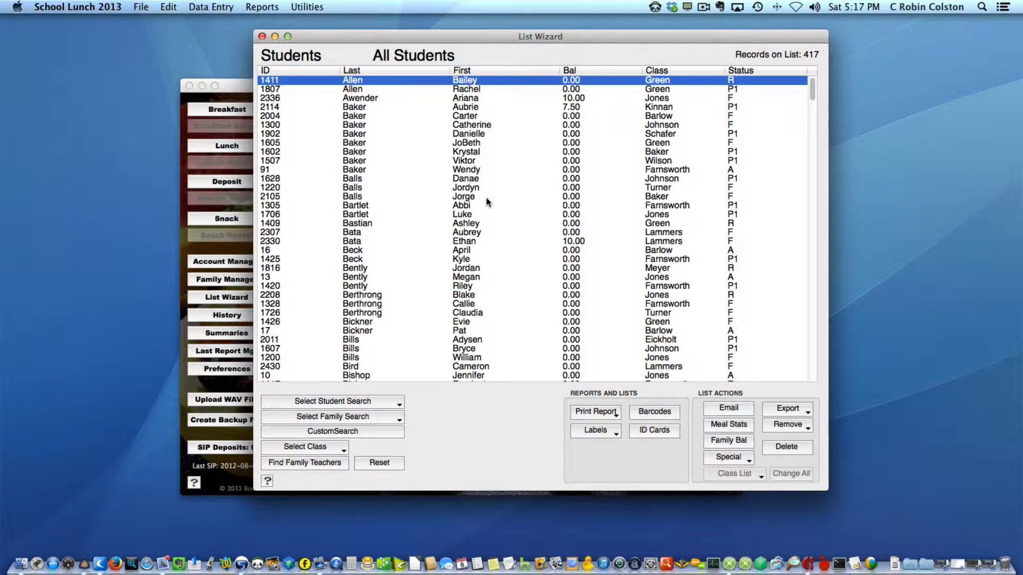
# Sort the student list by ID in both directions, by last name, and by first name.
pyautogui.click(309, 72)
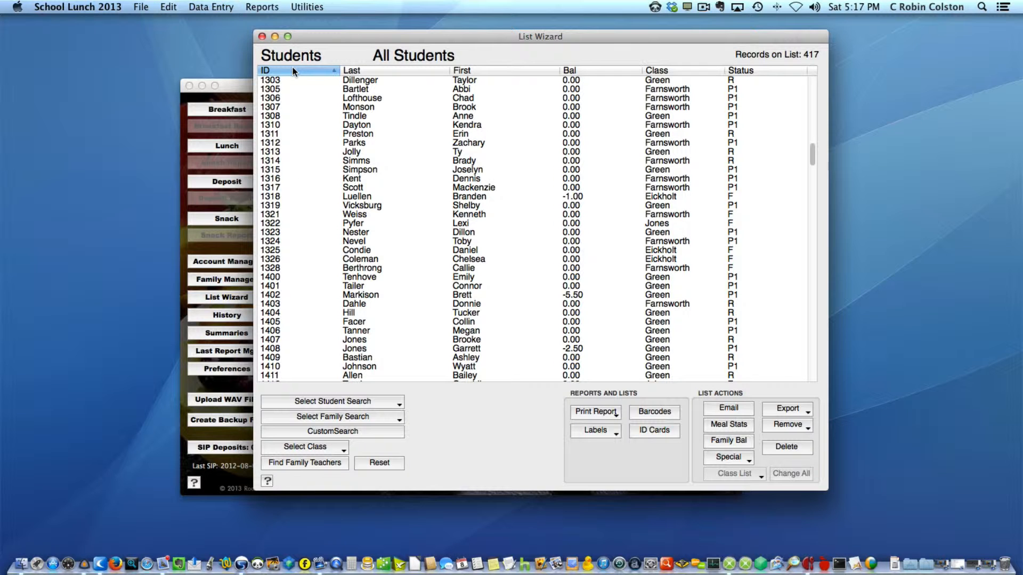
pyautogui.click(294, 72)
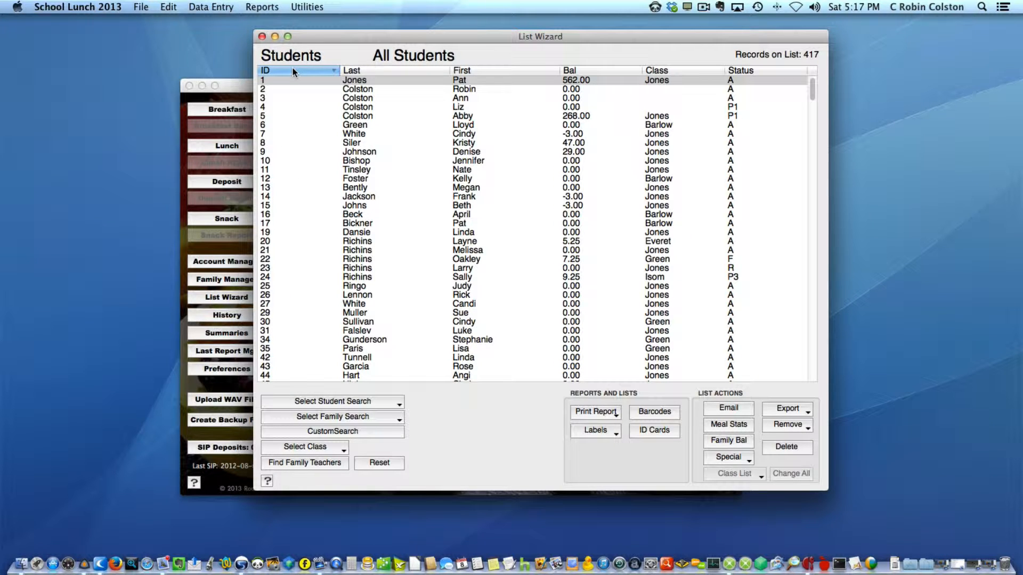
pyautogui.click(379, 73)
pyautogui.scroll(-15, 397, 187)
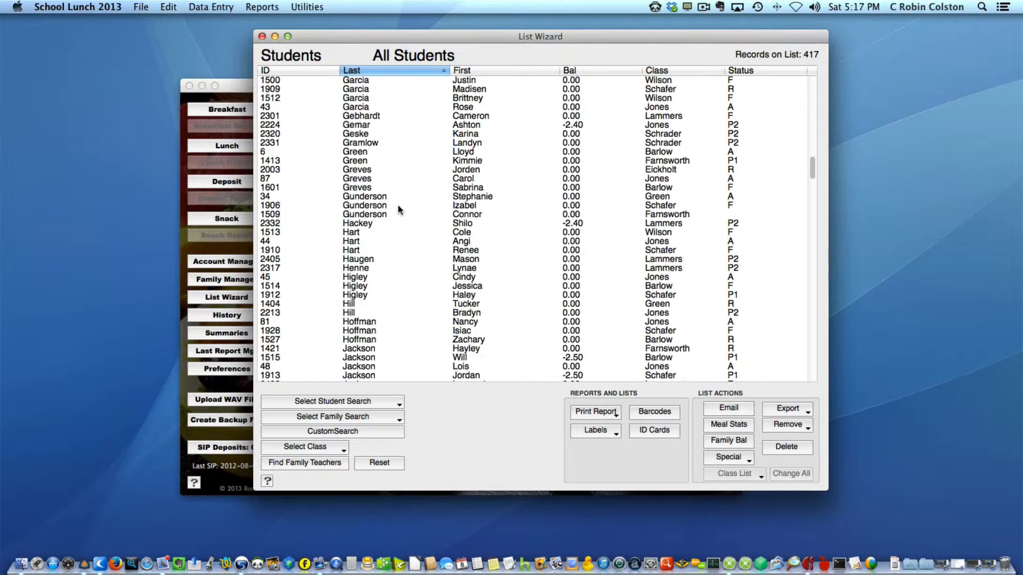
pyautogui.scroll(15, 437, 134)
pyautogui.click(479, 71)
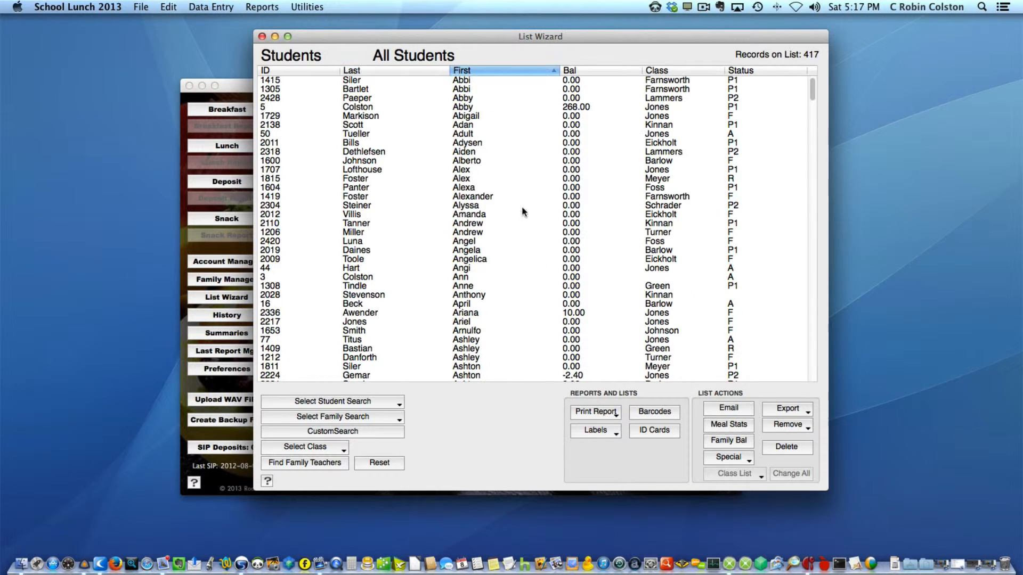
# View the label types available for the student list, and sort the students by last name.
pyautogui.click(616, 433)
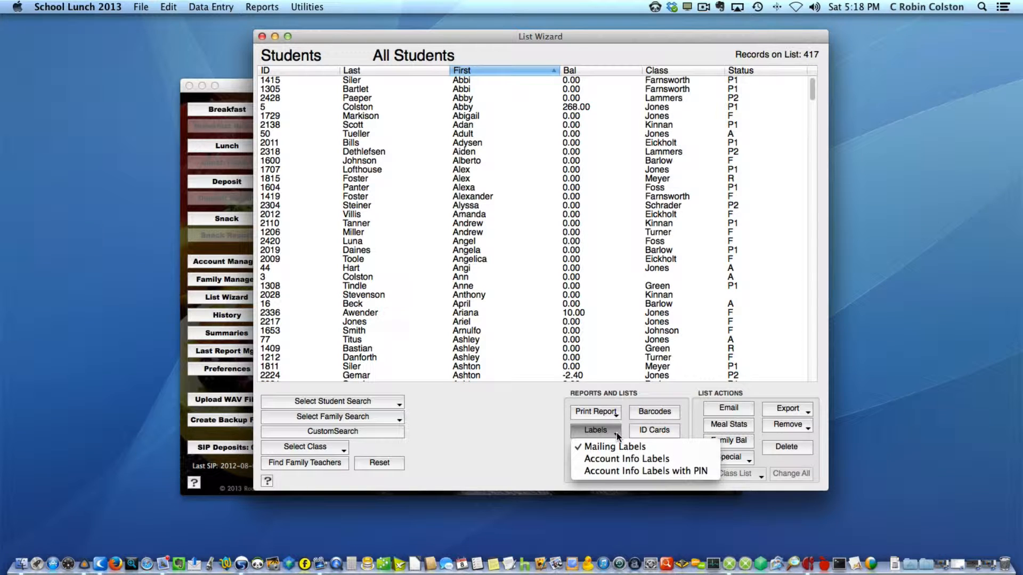
pyautogui.click(676, 453)
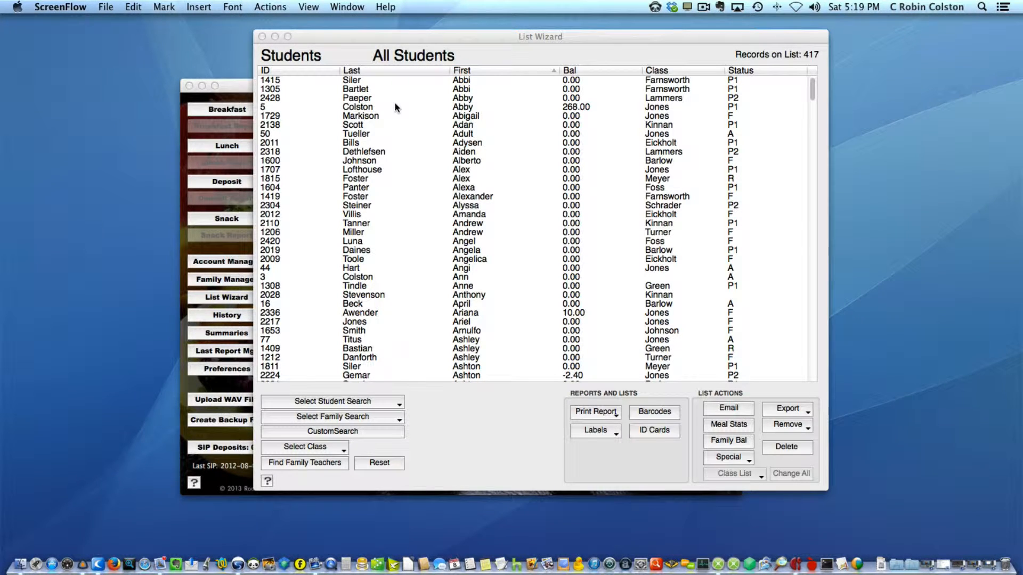
pyautogui.click(372, 69)
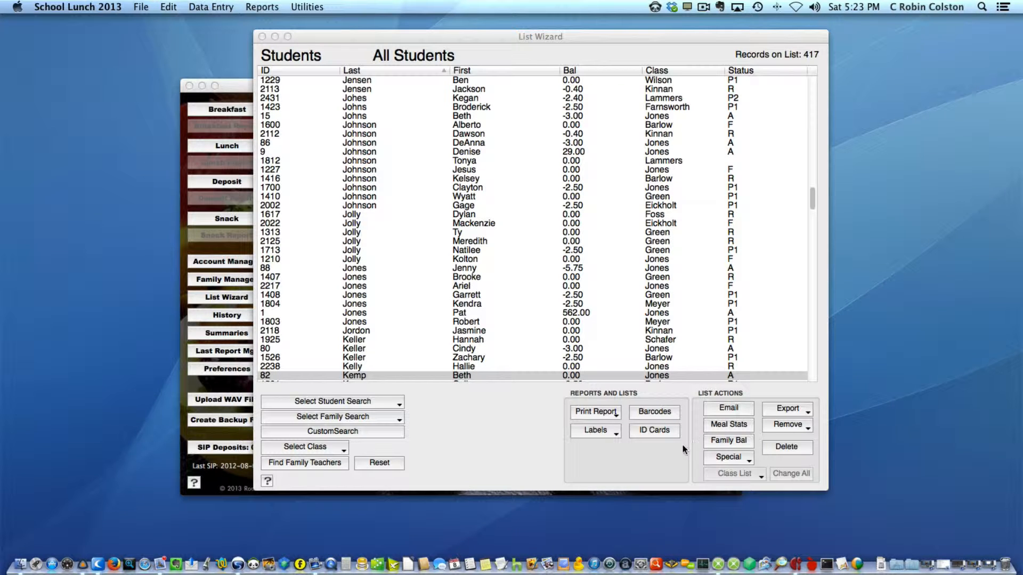
# Open the ID Card Viewer for the listed students and preview several cards, leaving the class name off.
pyautogui.click(667, 434)
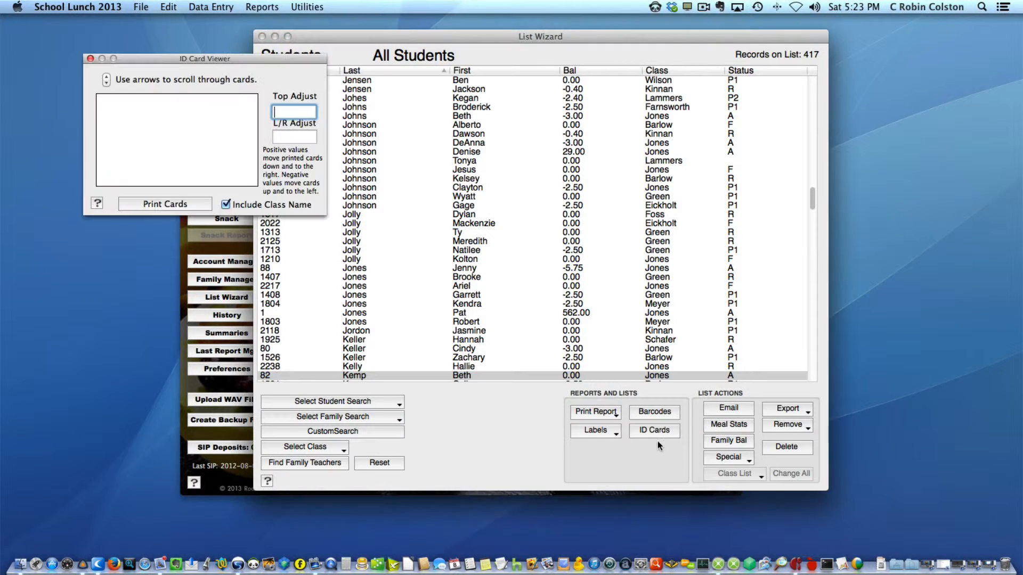
pyautogui.moveTo(238, 59); pyautogui.dragTo(416, 281)
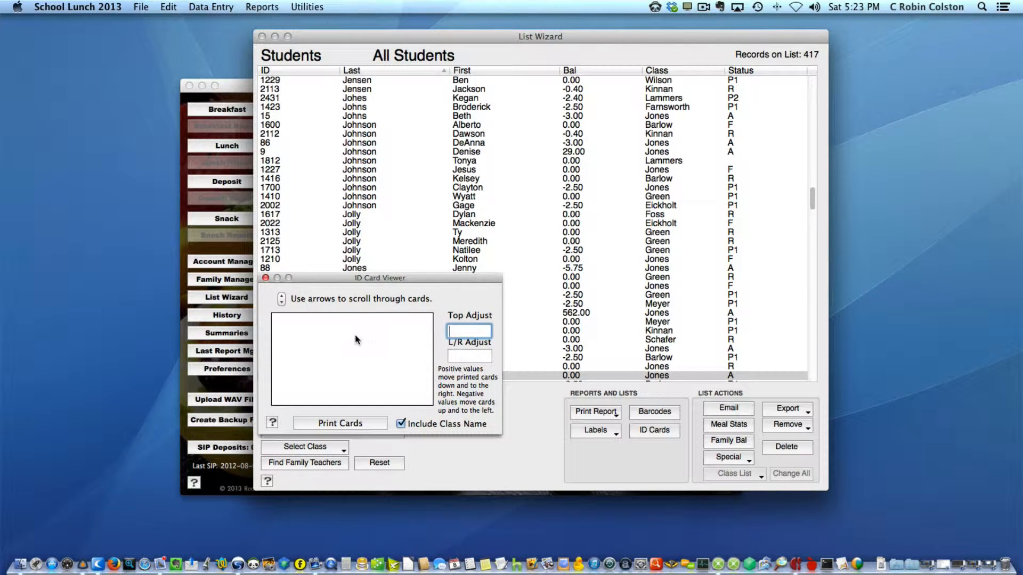
pyautogui.click(283, 305)
pyautogui.click(283, 305)
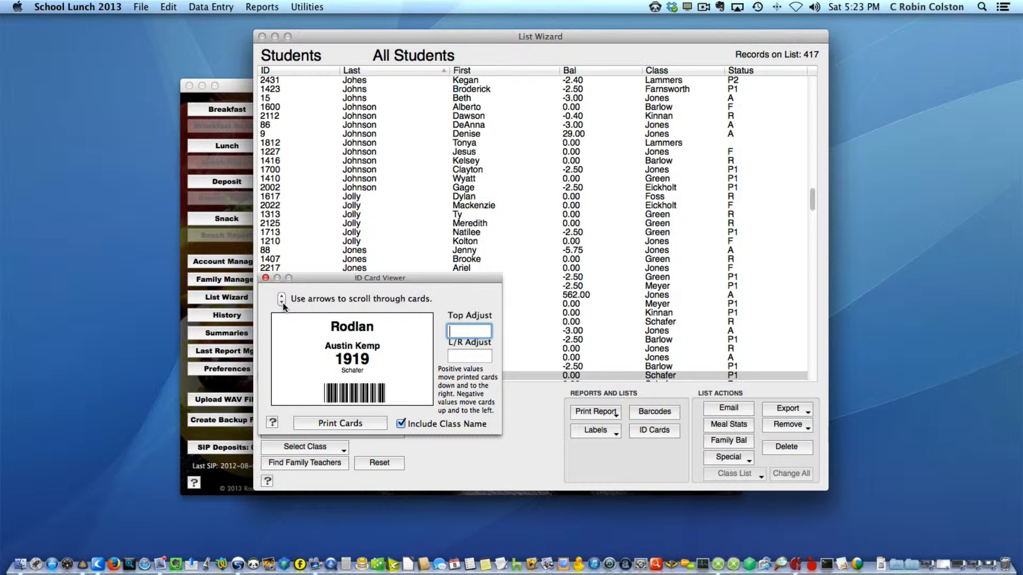
pyautogui.click(283, 305)
pyautogui.click(282, 304)
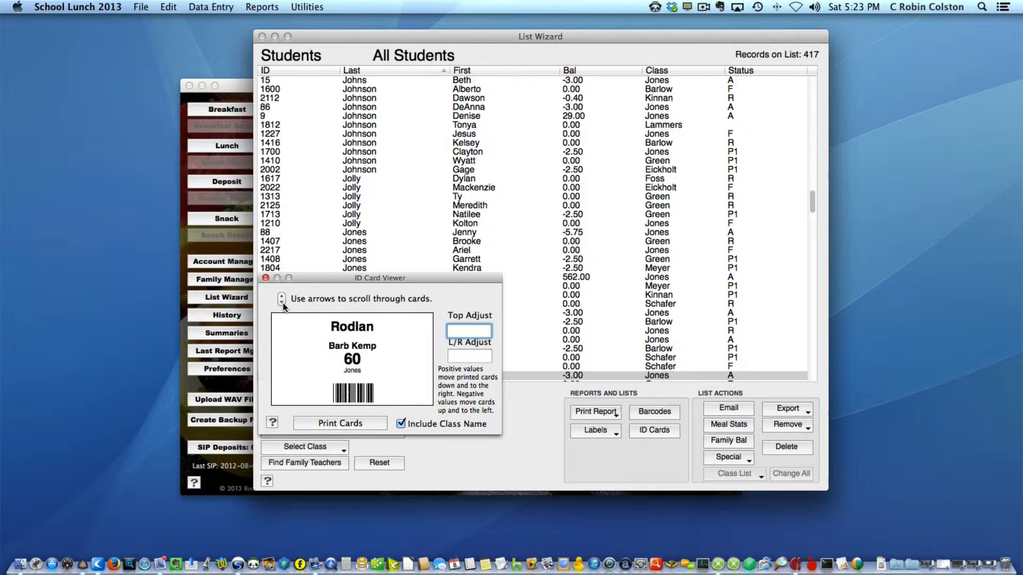
pyautogui.click(284, 303)
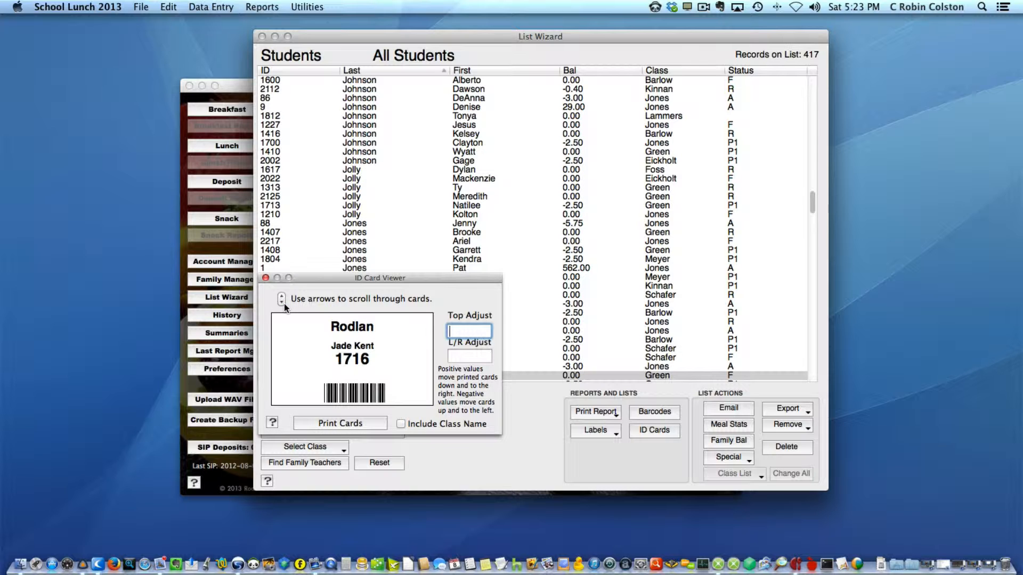
pyautogui.click(283, 302)
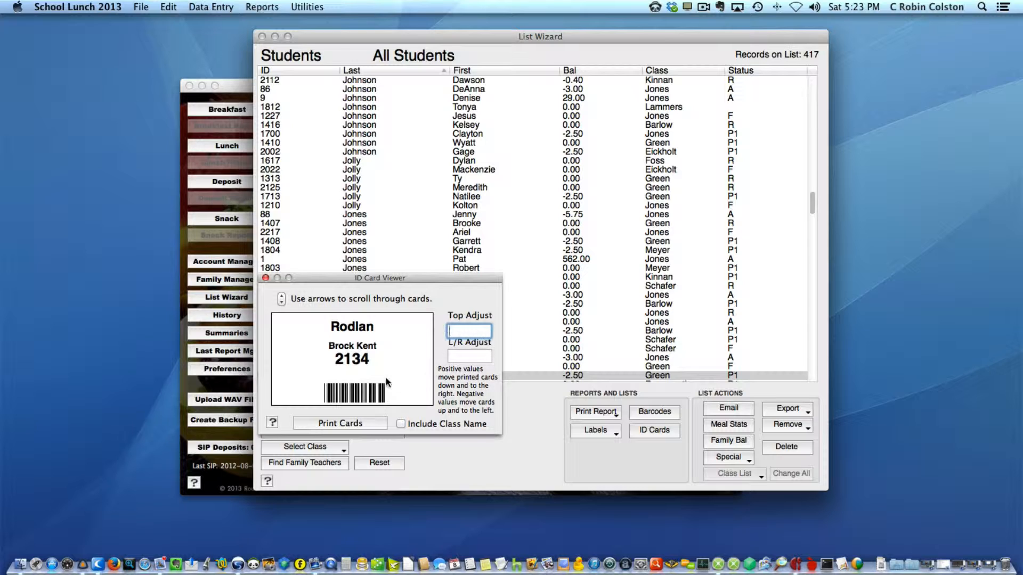
# Output the ID cards for all students as a PDF in Preview, and close it after looking over the first page.
pyautogui.click(376, 423)
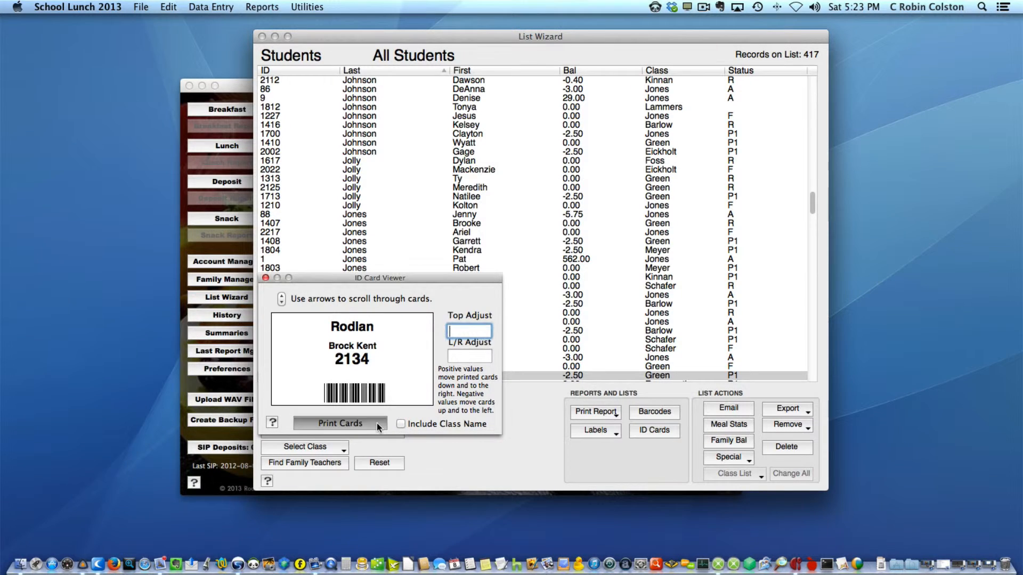
pyautogui.click(605, 293)
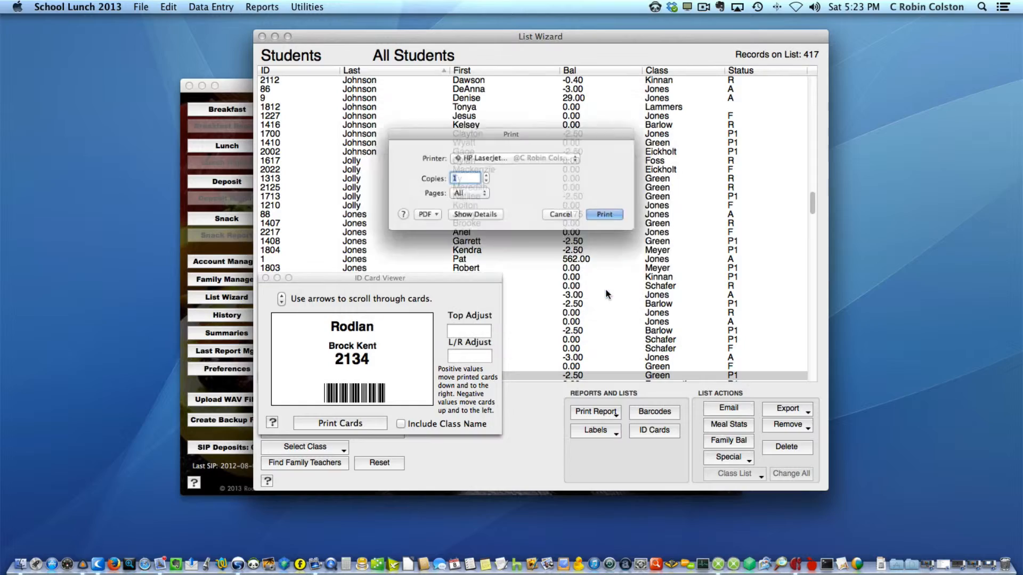
pyautogui.click(415, 222)
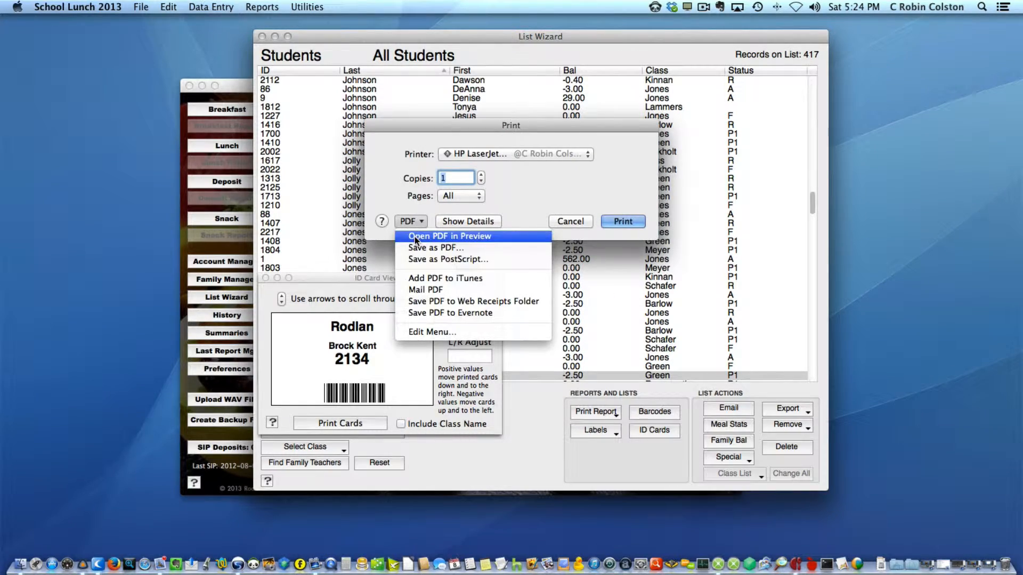
pyautogui.click(415, 236)
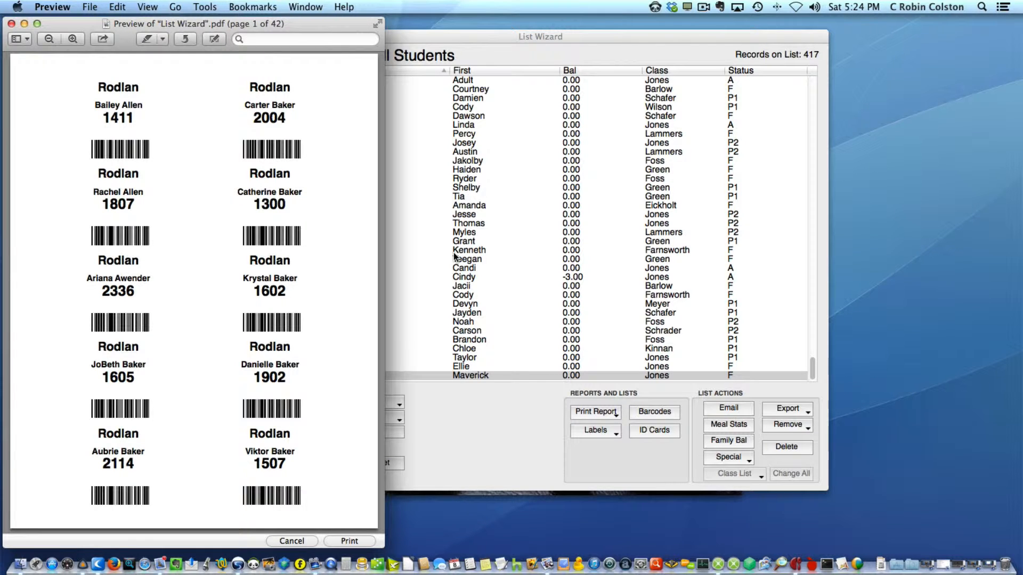
pyautogui.scroll(-10, 288, 297)
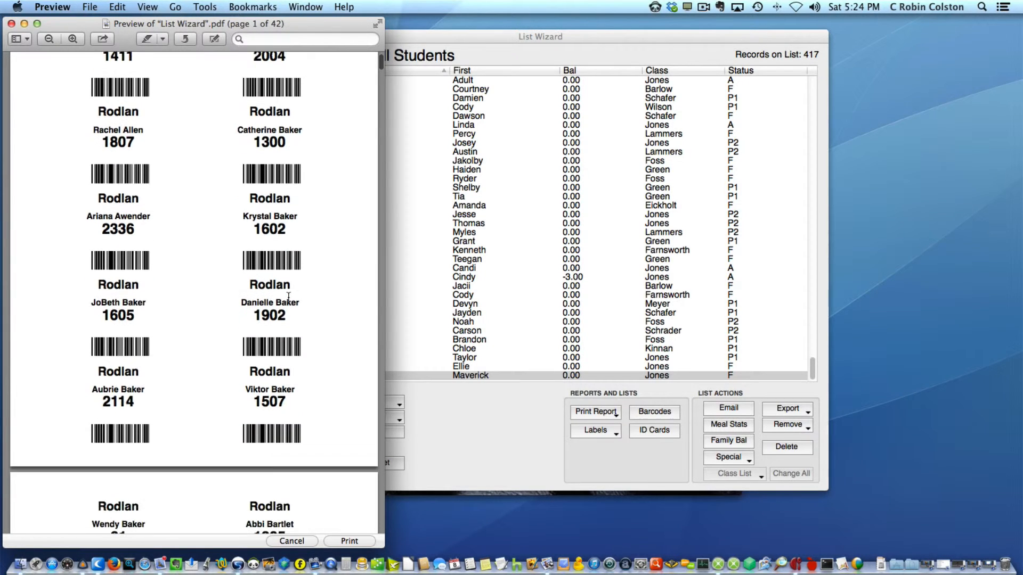
pyautogui.press('super+w')
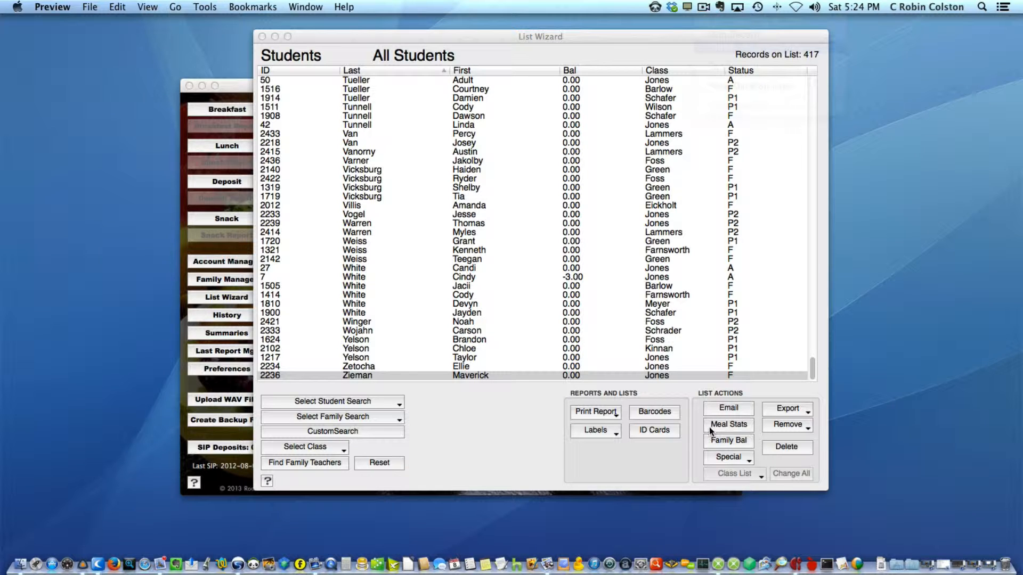
# Generate the Meal Stats report for all listed students for January 2014.
pyautogui.click(728, 425)
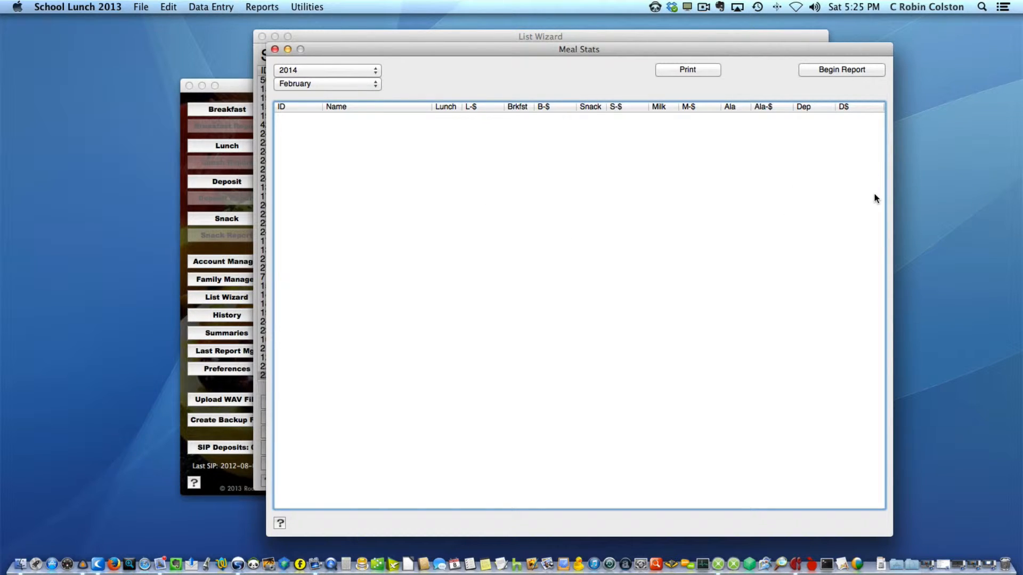
pyautogui.click(349, 84)
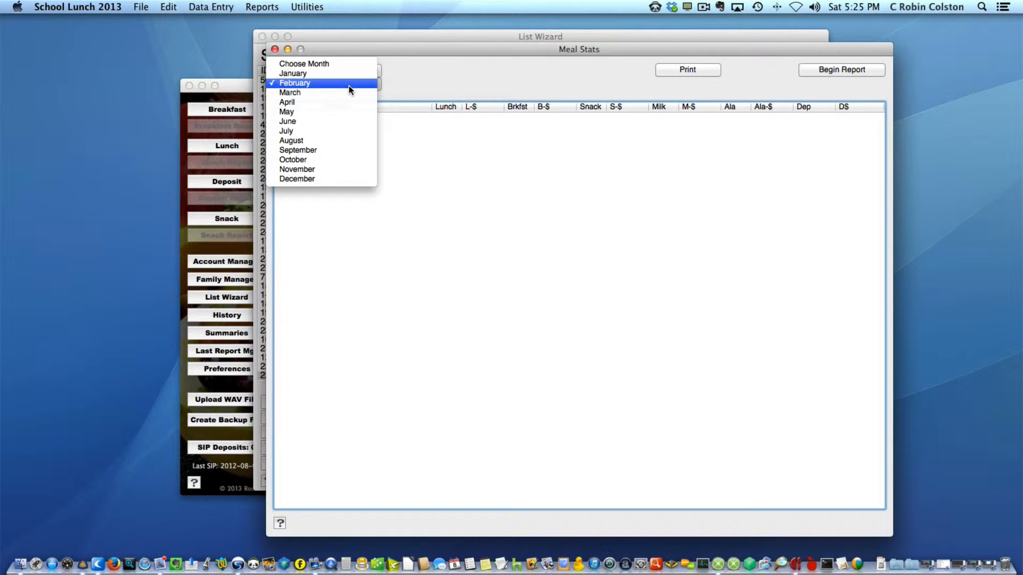
pyautogui.click(344, 77)
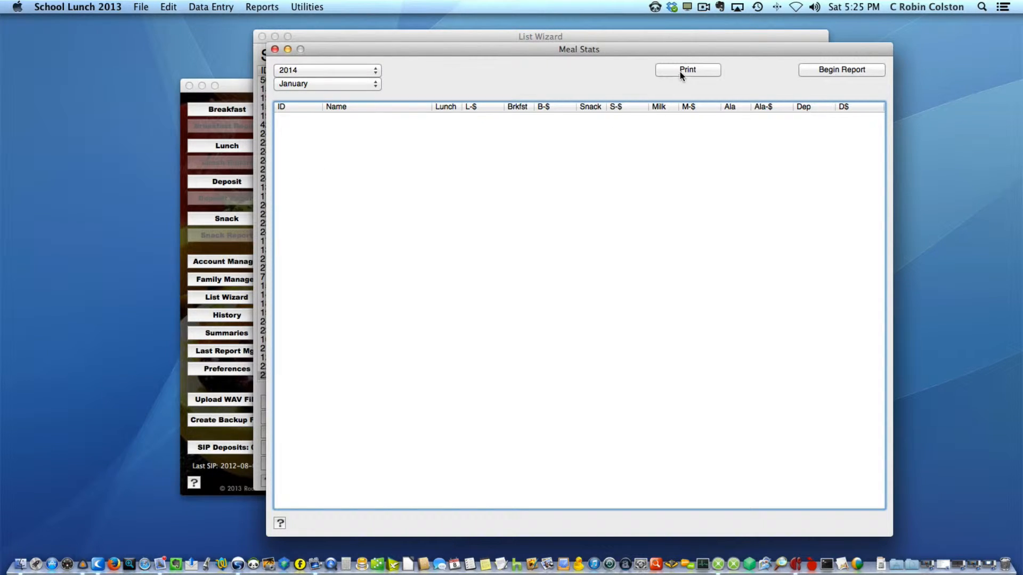
pyautogui.click(822, 74)
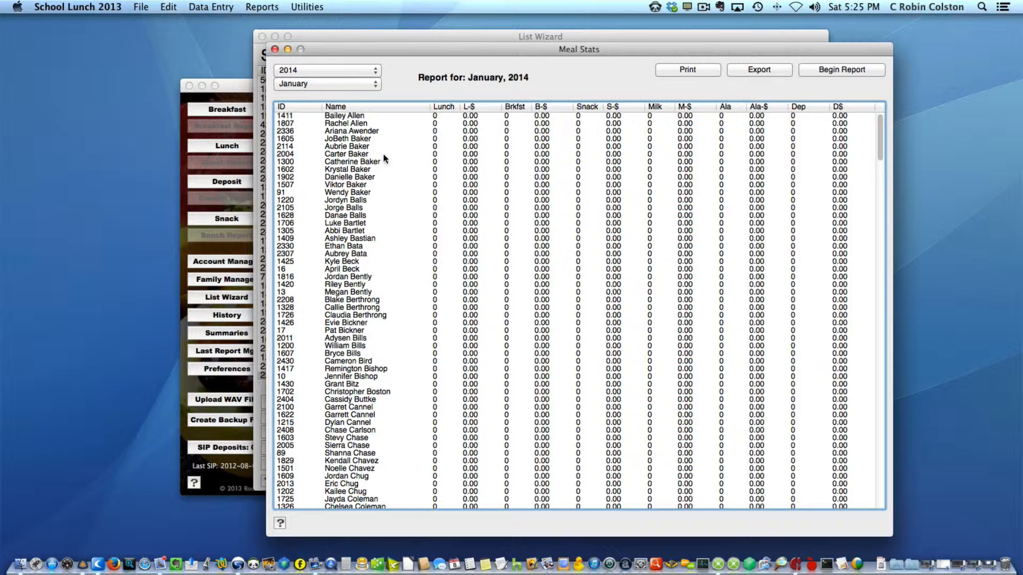
# Run the Meal Stats report for March 2014, and close it to return to the student list.
pyautogui.click(341, 84)
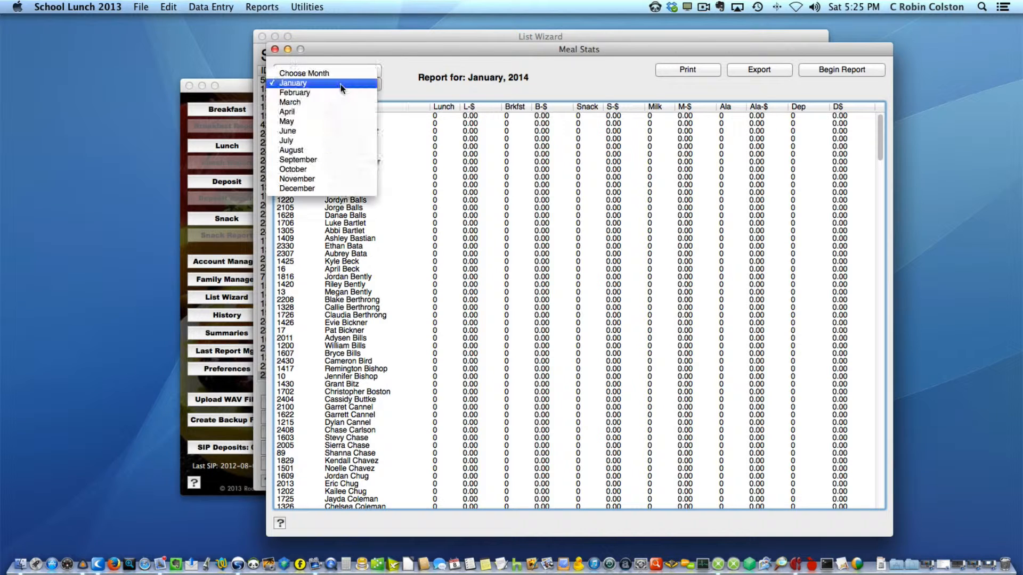
pyautogui.click(337, 104)
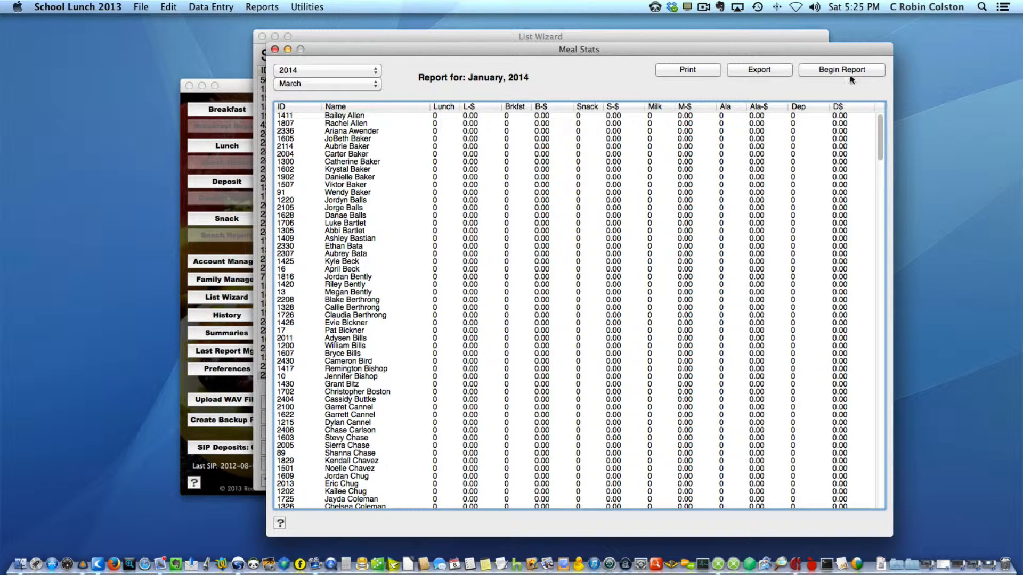
pyautogui.click(833, 72)
pyautogui.click(276, 51)
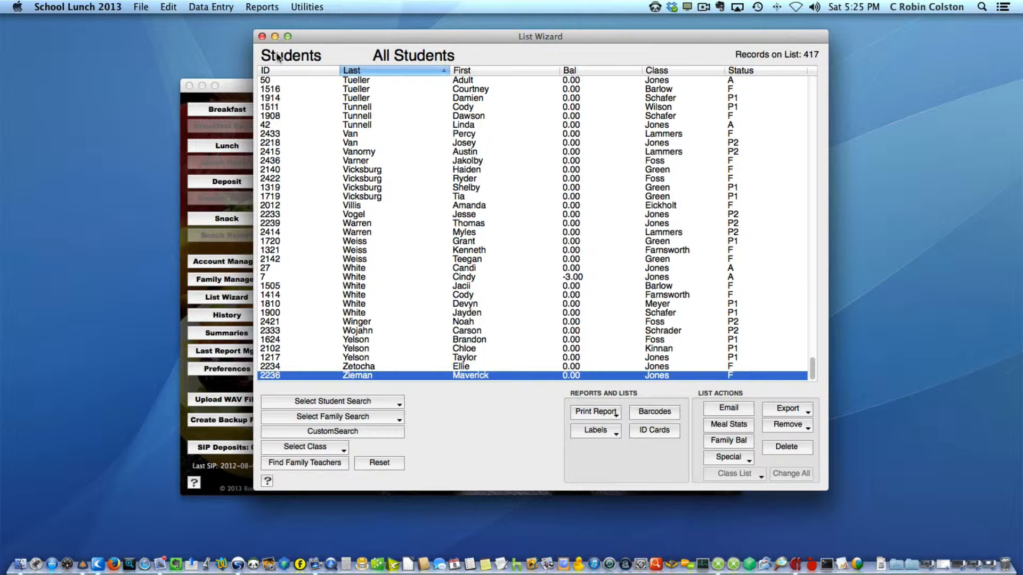
# Try the Family Bal action, and view the special actions available for the list.
pyautogui.click(744, 441)
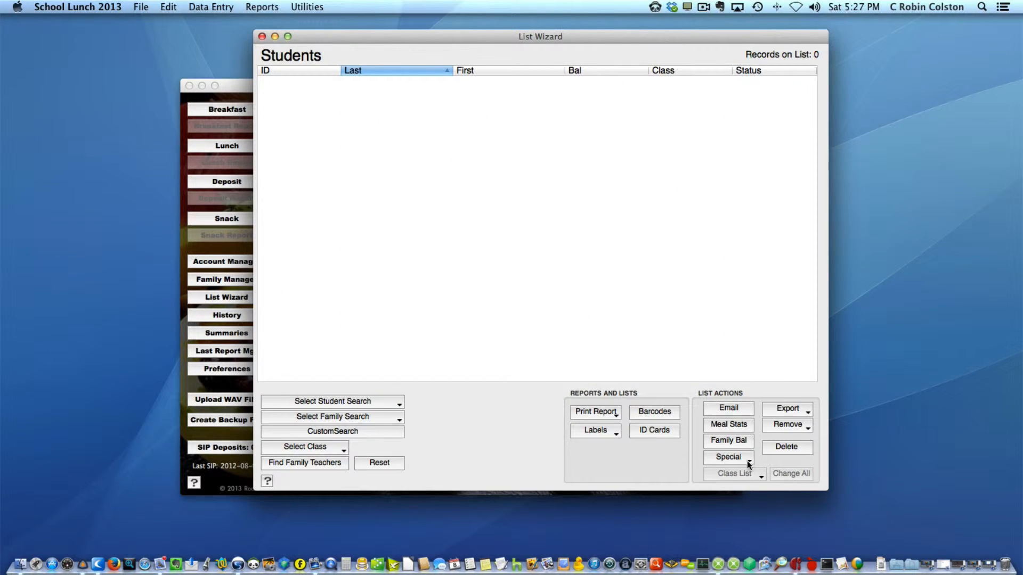
pyautogui.click(747, 460)
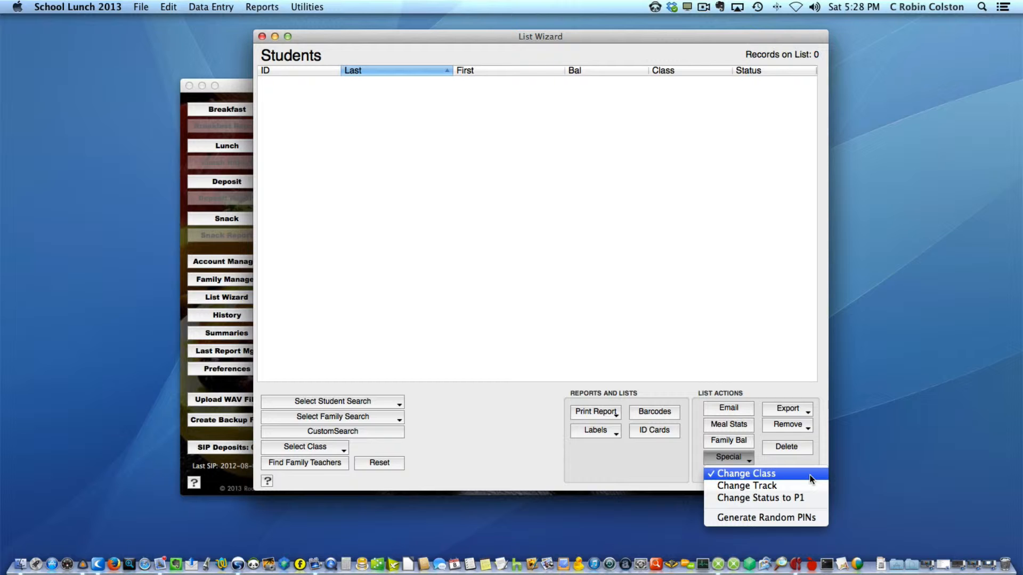
pyautogui.click(474, 459)
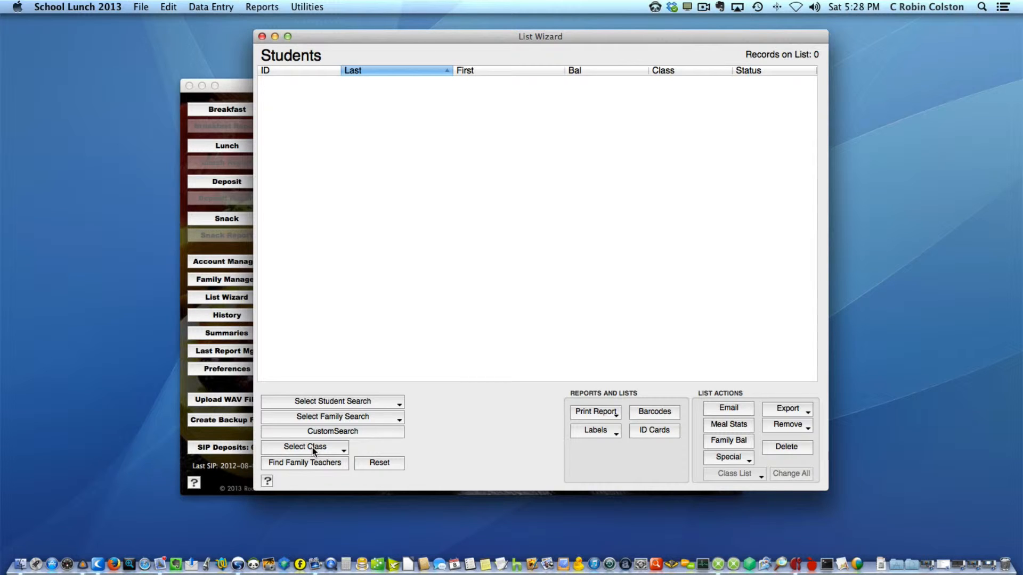
# Fill the list with the students of the Foss class.
pyautogui.click(331, 448)
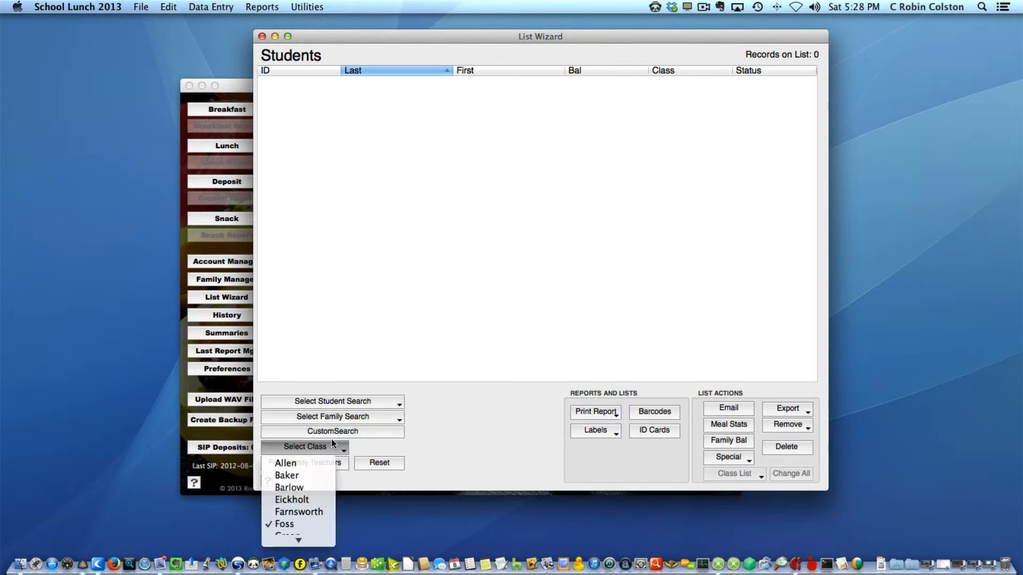
pyautogui.click(332, 448)
pyautogui.click(331, 451)
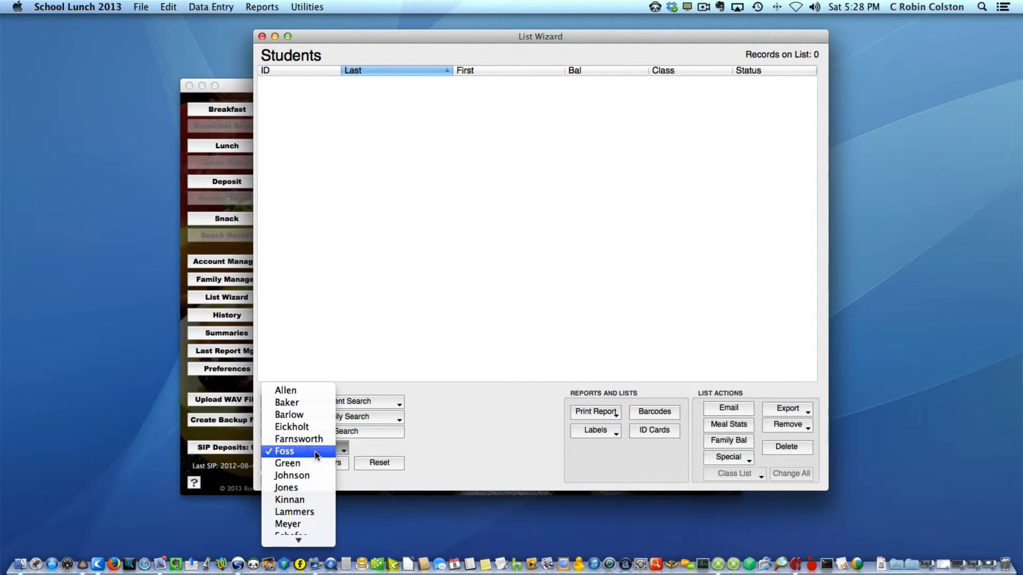
pyautogui.click(315, 453)
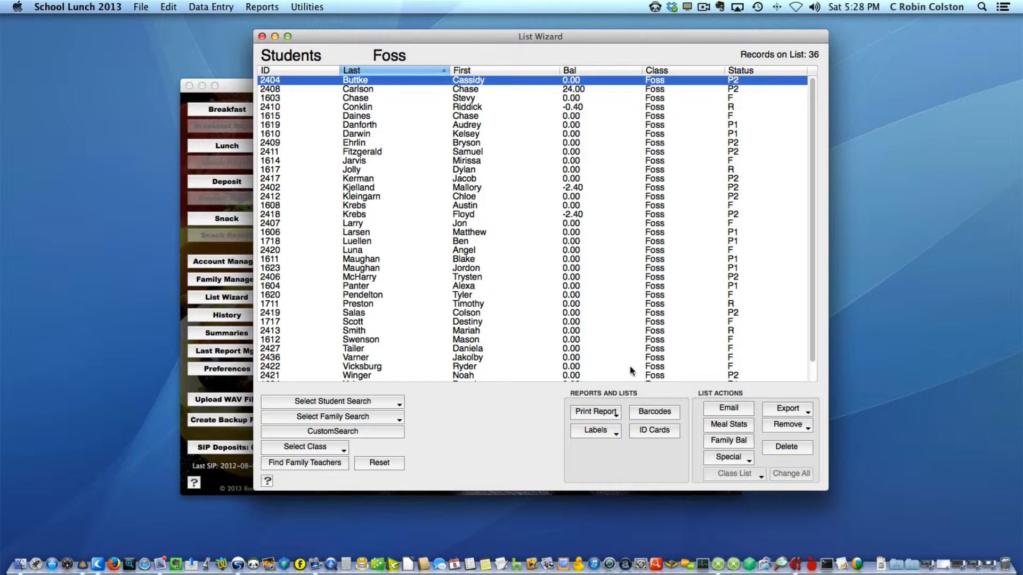
# Change the class of all listed Foss students to Meyer.
pyautogui.click(725, 458)
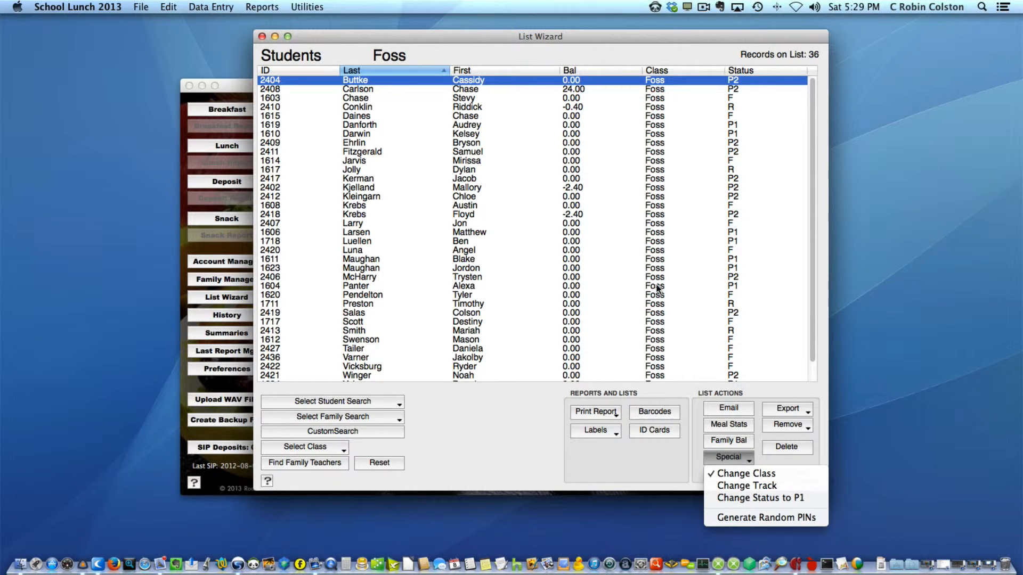
pyautogui.click(791, 478)
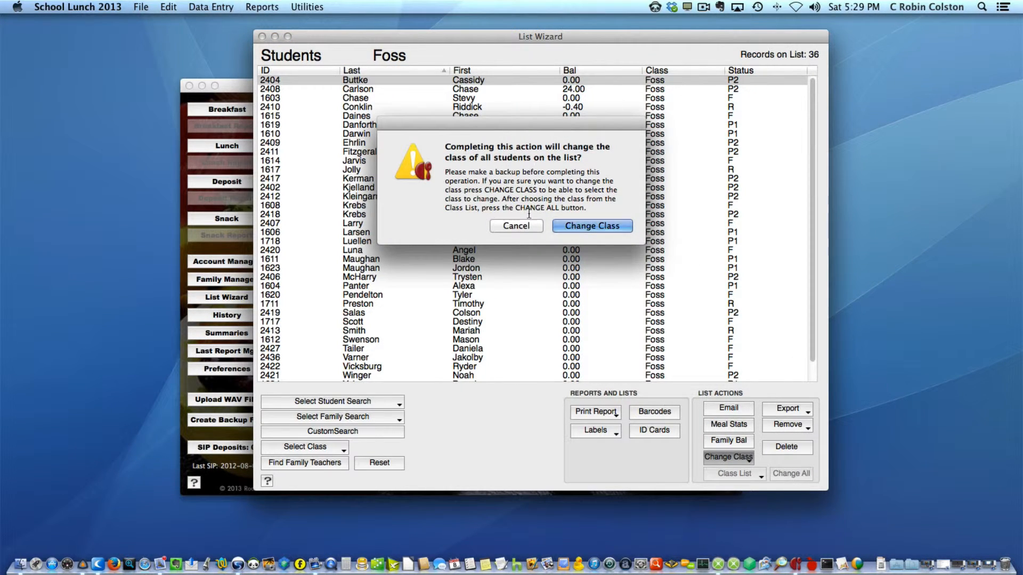
pyautogui.click(610, 225)
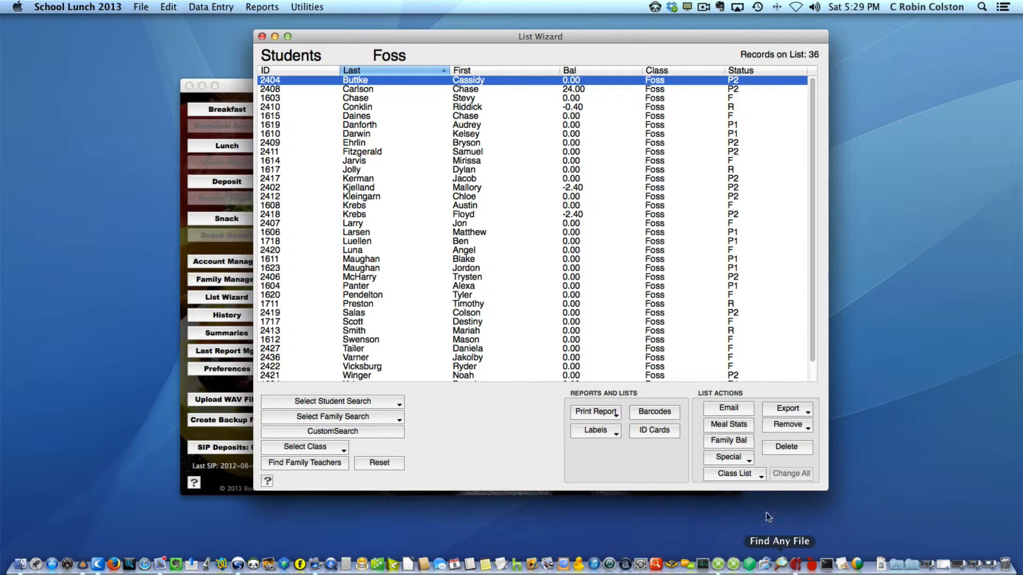
pyautogui.click(761, 476)
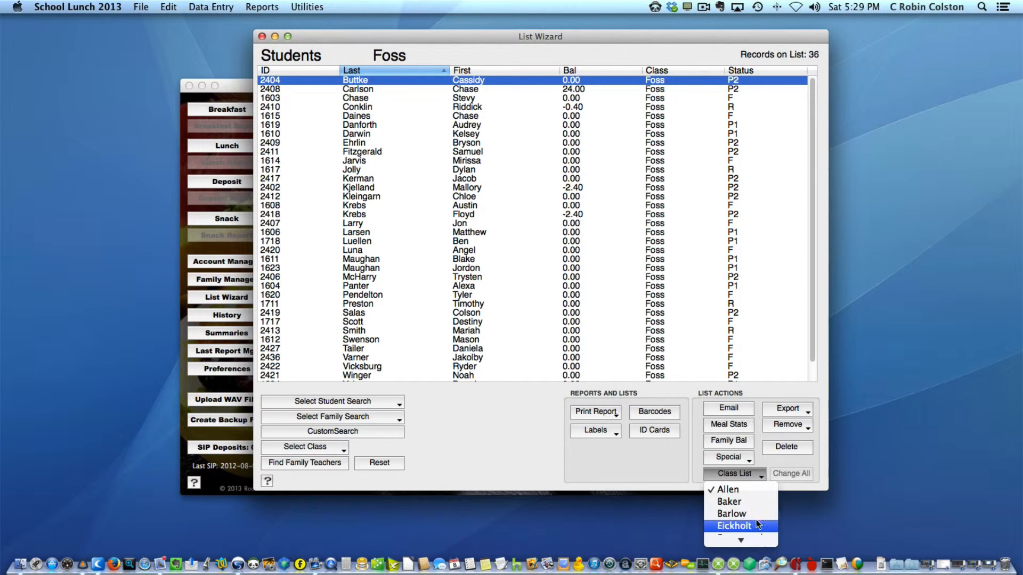
pyautogui.scroll(-5, 756, 520)
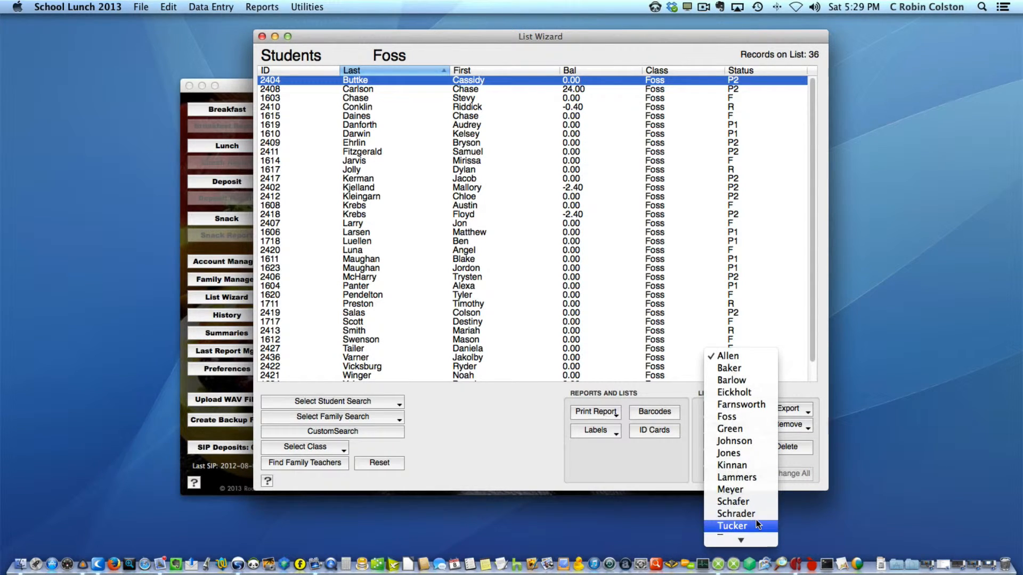
pyautogui.click(756, 493)
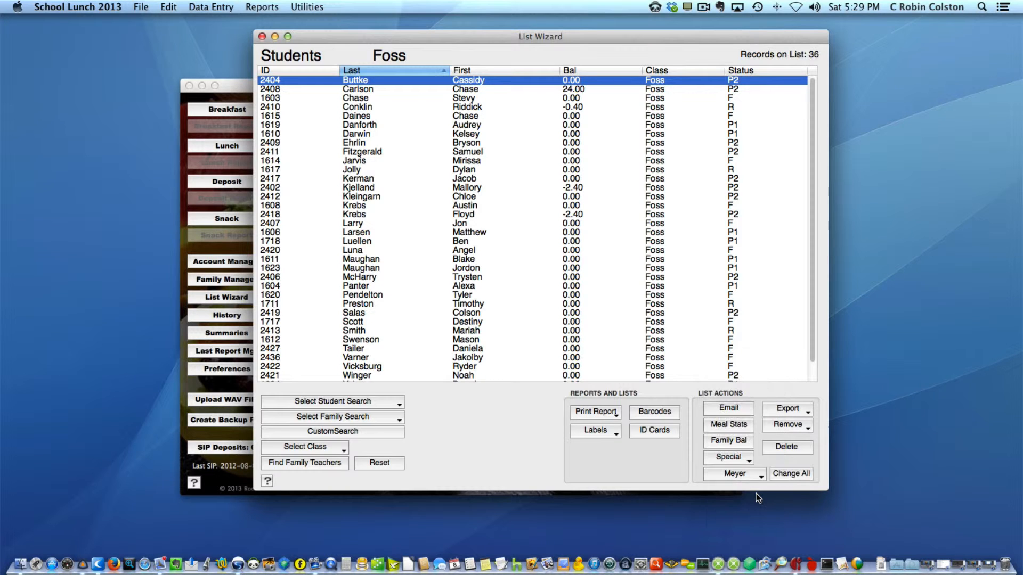
pyautogui.click(780, 474)
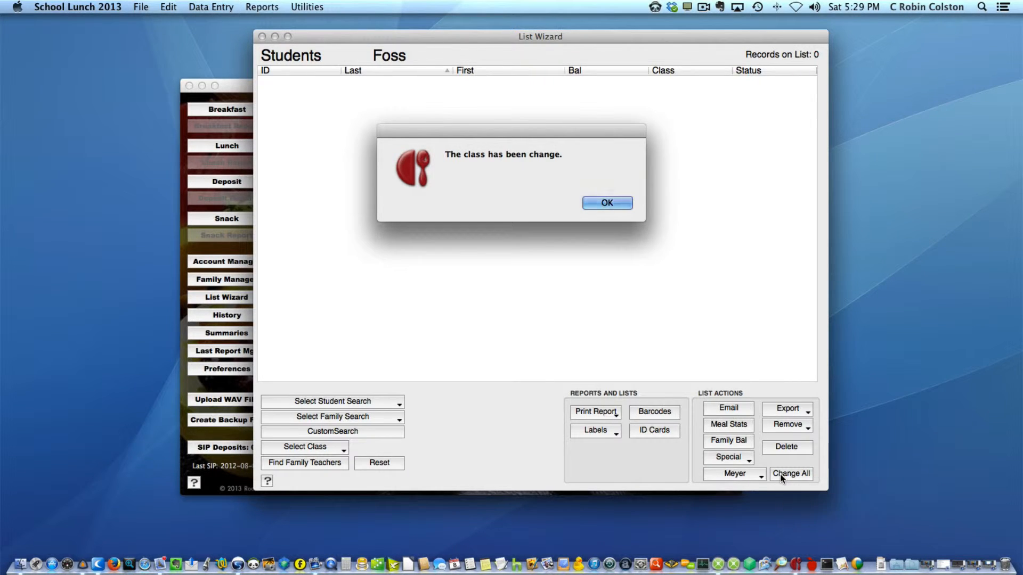
pyautogui.press('Return')
# Reset the list and fill it with all students.
pyautogui.click(379, 462)
pyautogui.click(368, 402)
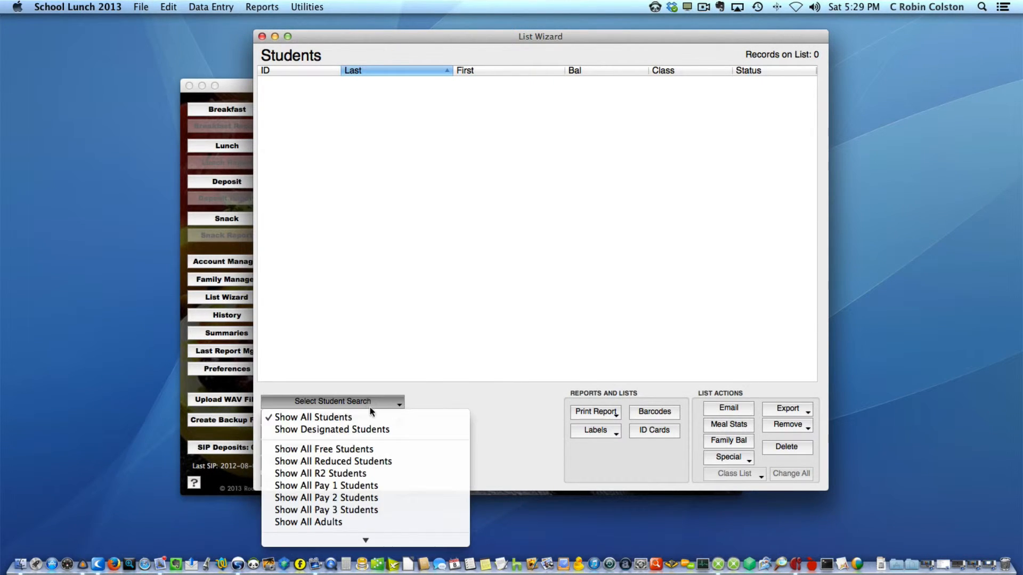
pyautogui.click(299, 418)
# Open and close the random PIN generator for the listed students, and view the list's export options.
pyautogui.click(745, 459)
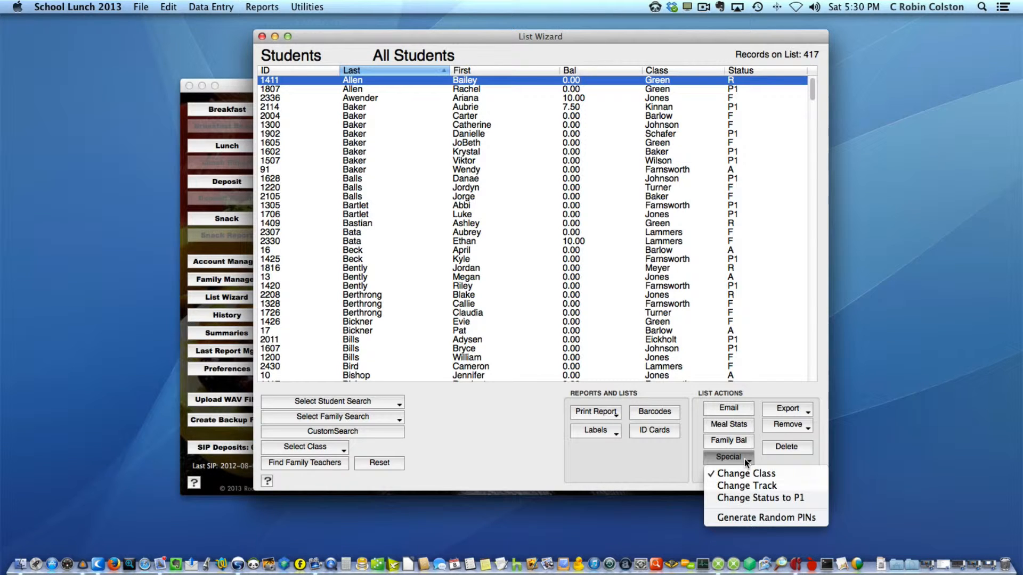
pyautogui.click(820, 519)
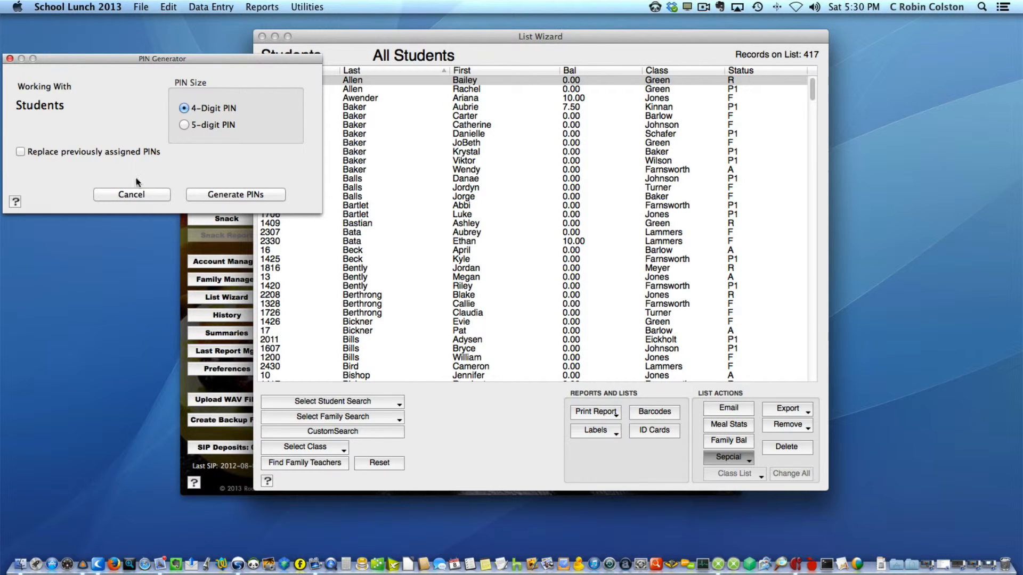
pyautogui.click(10, 60)
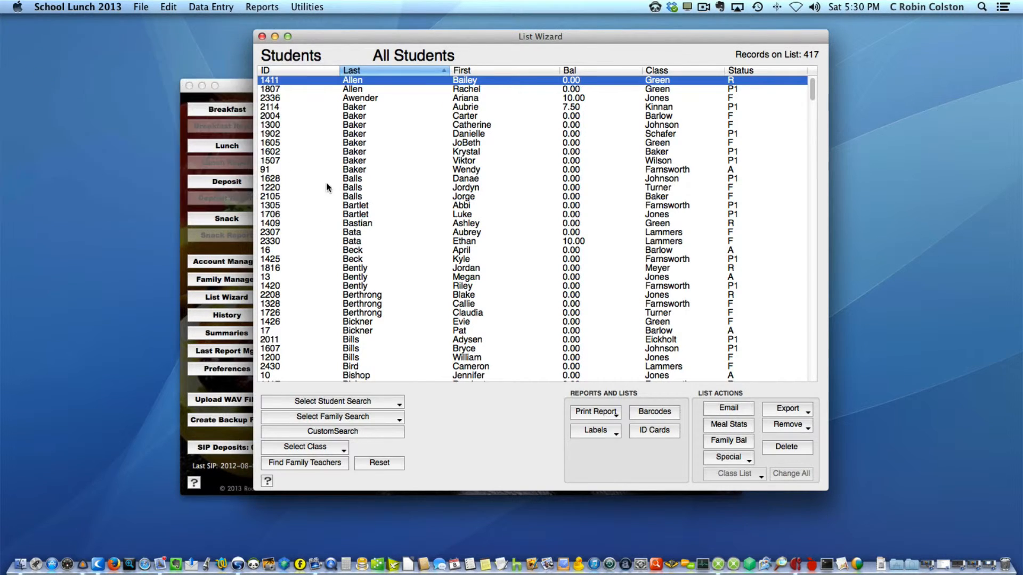
pyautogui.click(810, 413)
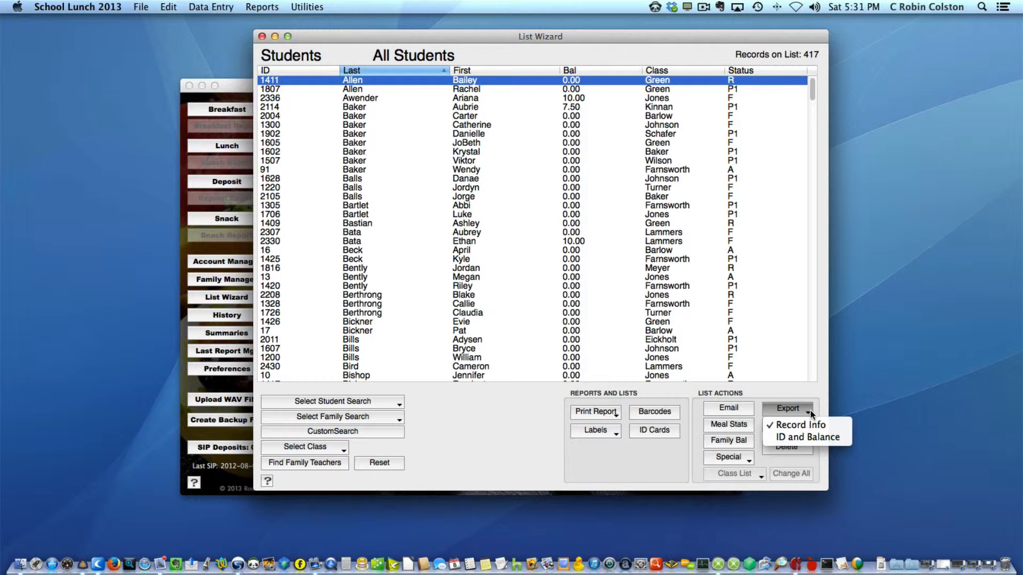
pyautogui.click(808, 433)
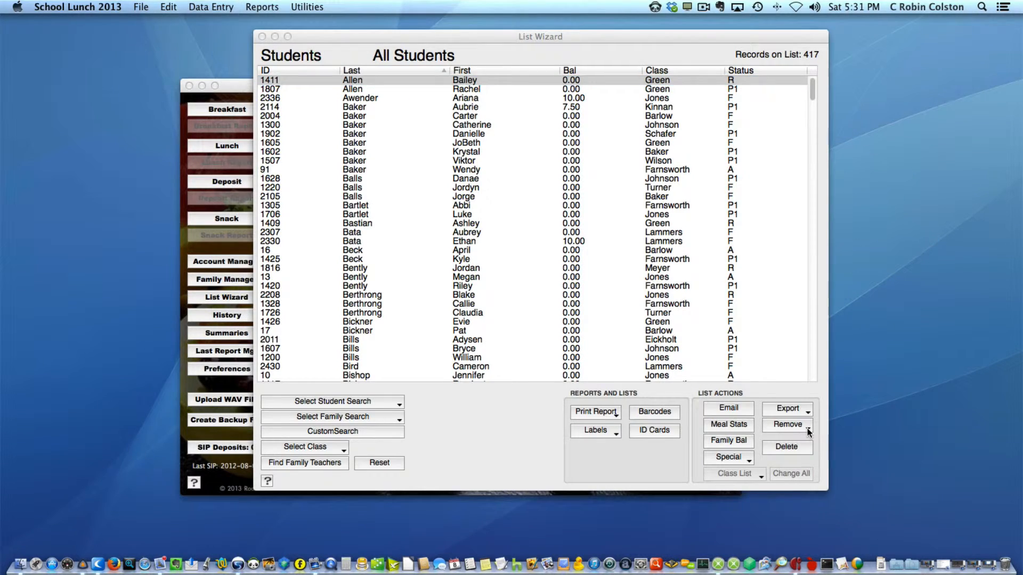
# Remove the accounts with Balance>=0 from the all-students list.
pyautogui.click(808, 430)
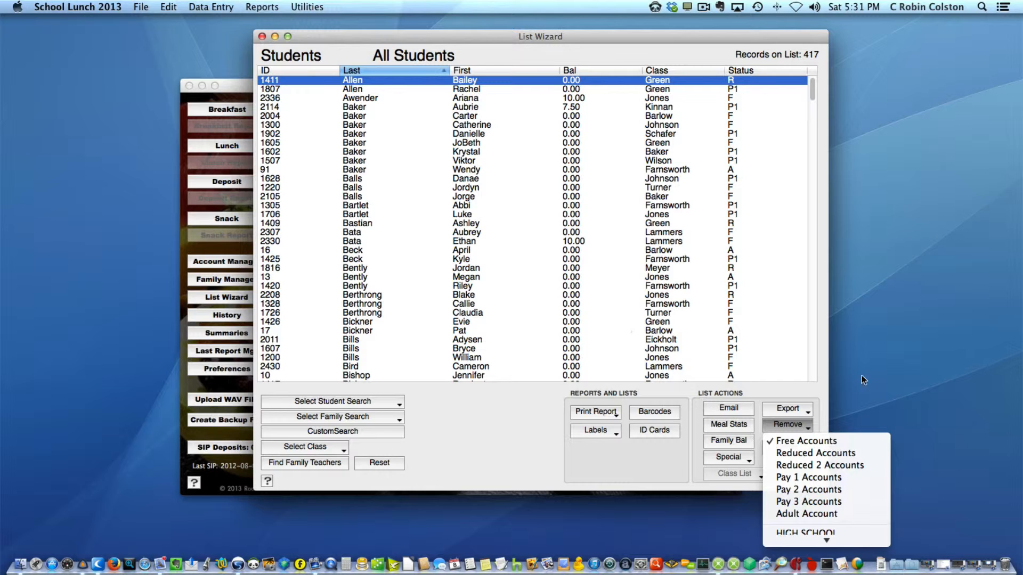
pyautogui.click(824, 393)
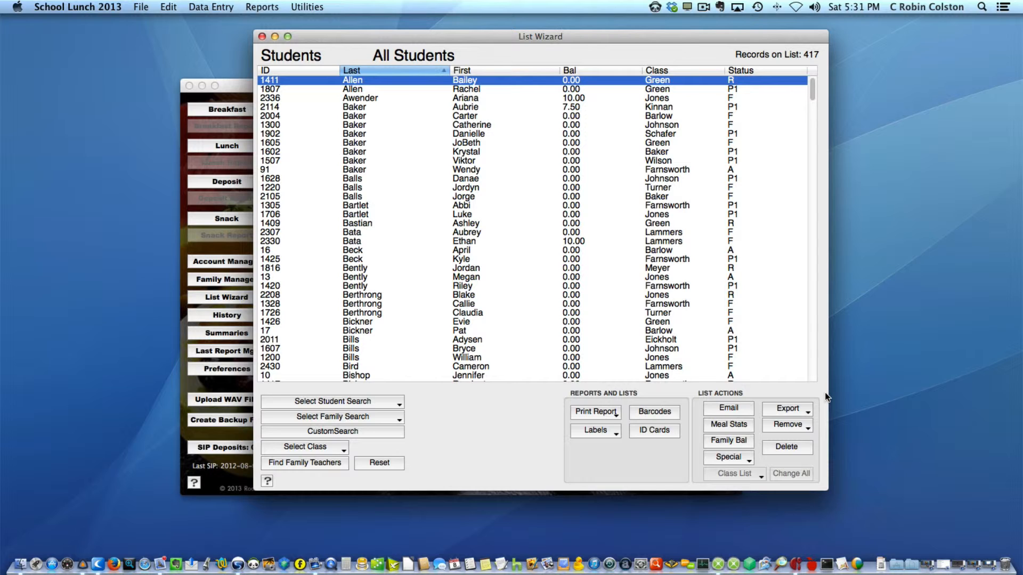
pyautogui.click(803, 428)
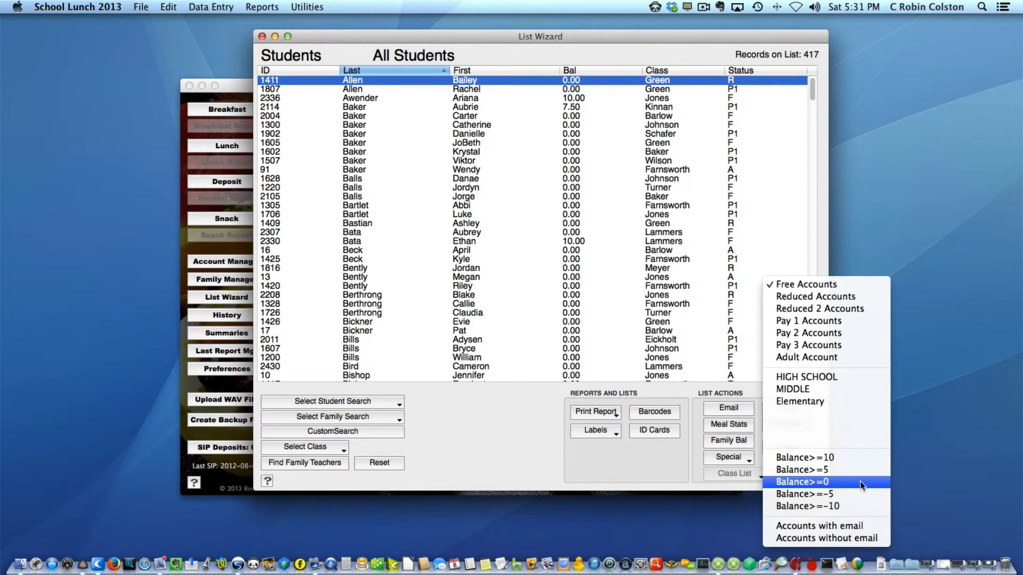
pyautogui.click(860, 481)
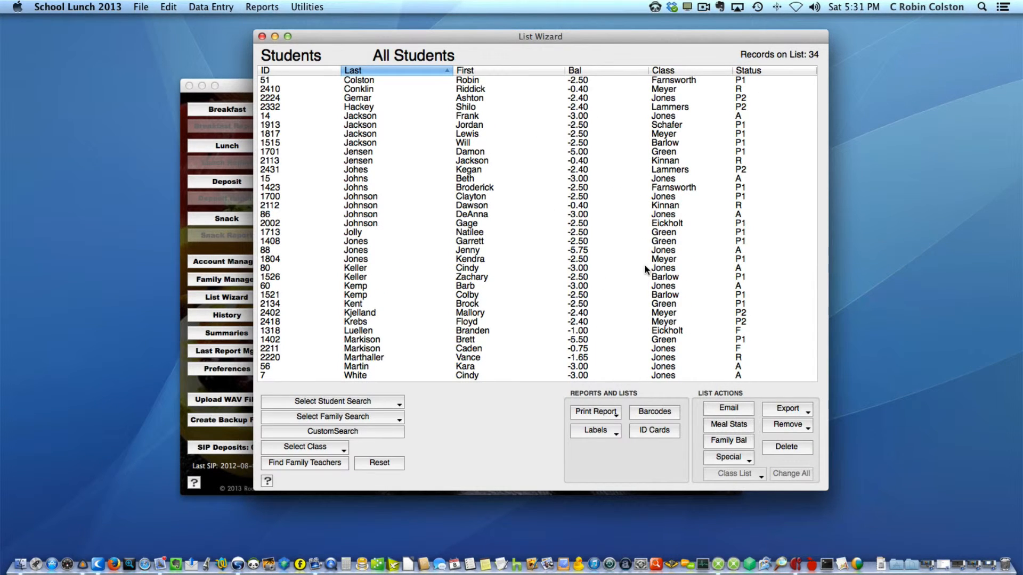
# Reset the list and fill it with the students of the Wilson class.
pyautogui.click(400, 466)
pyautogui.click(324, 446)
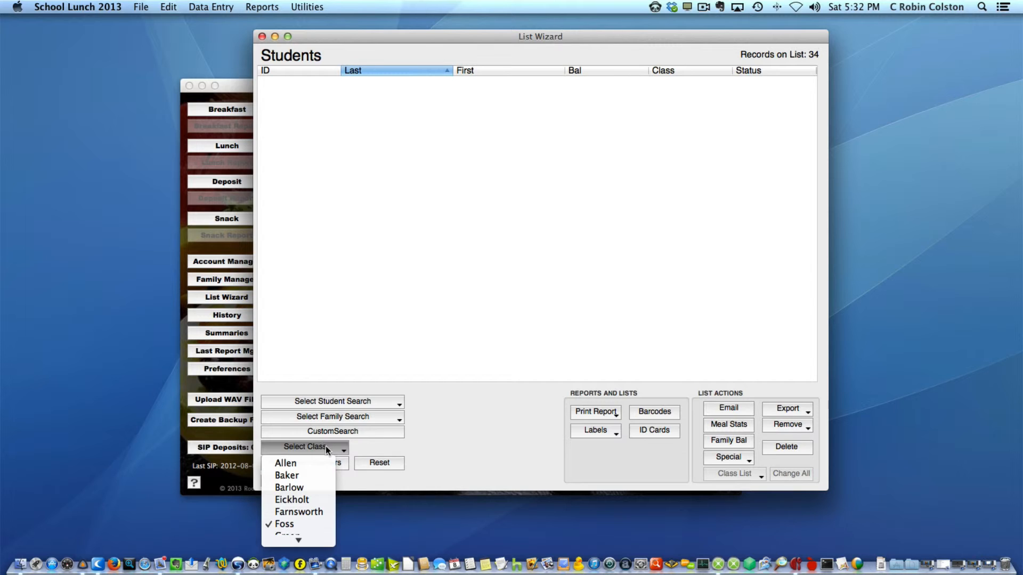
pyautogui.moveTo(312, 536)
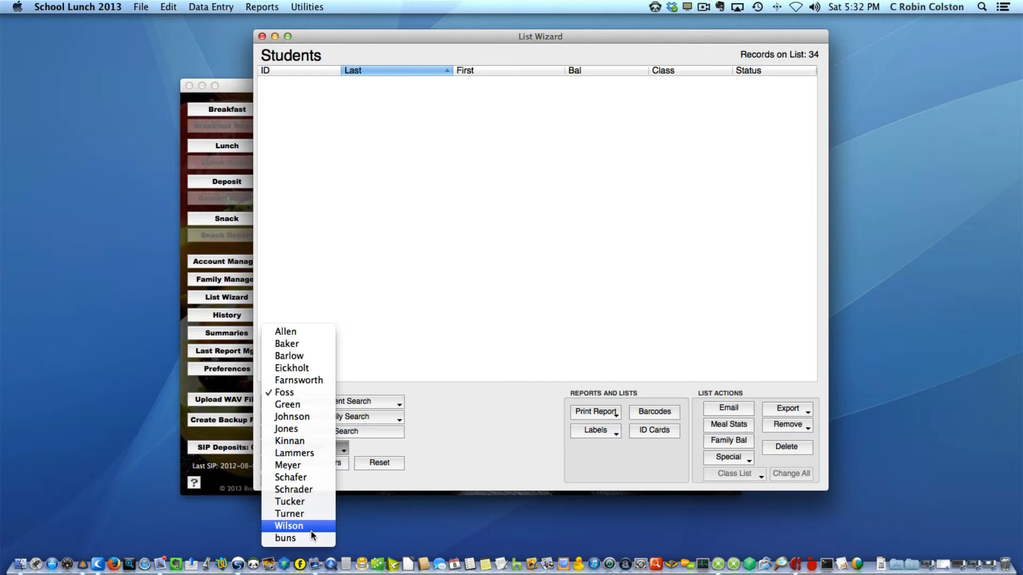
pyautogui.click(313, 532)
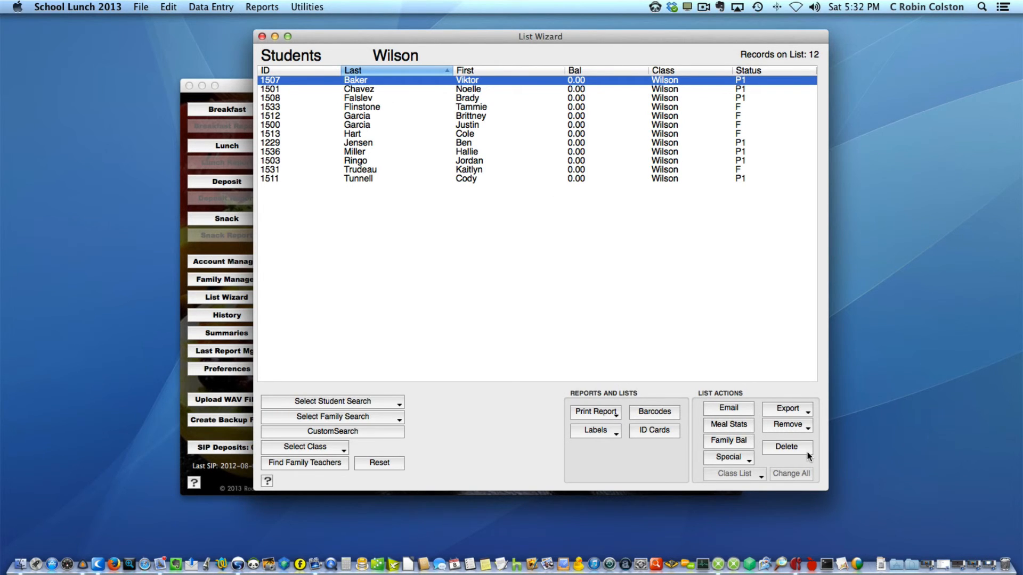
# Try the Delete action on all listed Wilson student records, and cancel it.
pyautogui.click(770, 448)
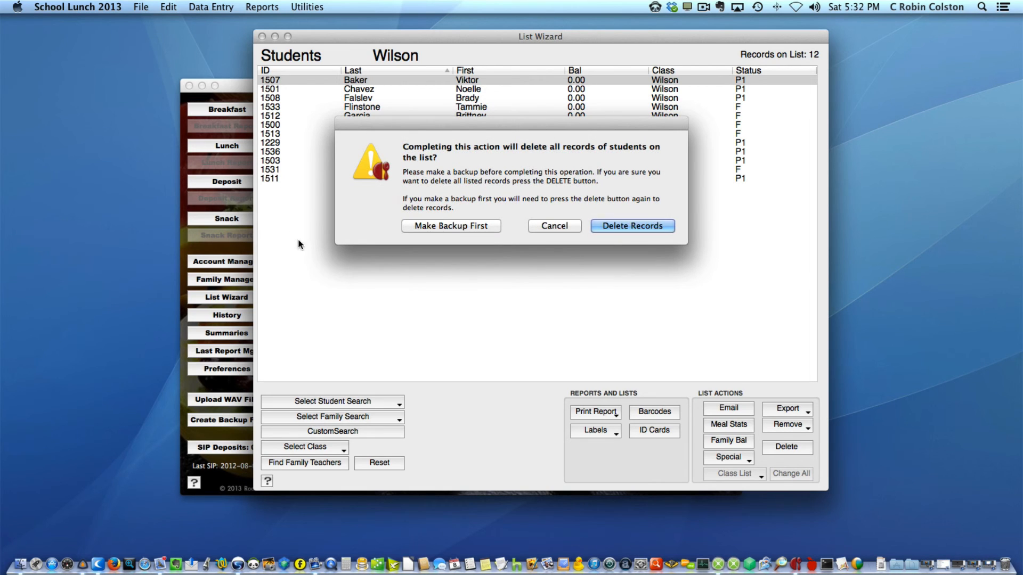
pyautogui.click(554, 226)
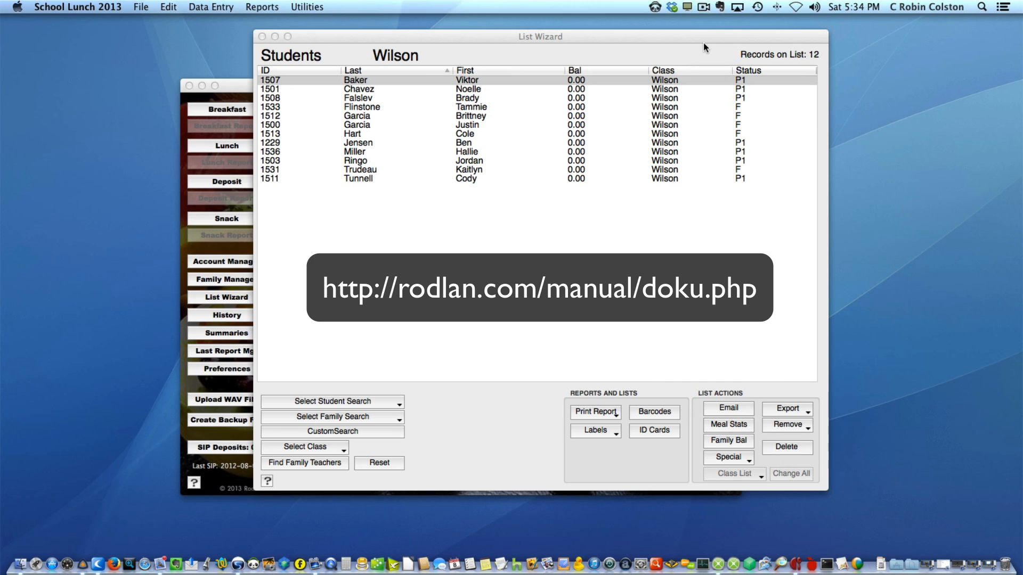
pyautogui.click(657, 4)
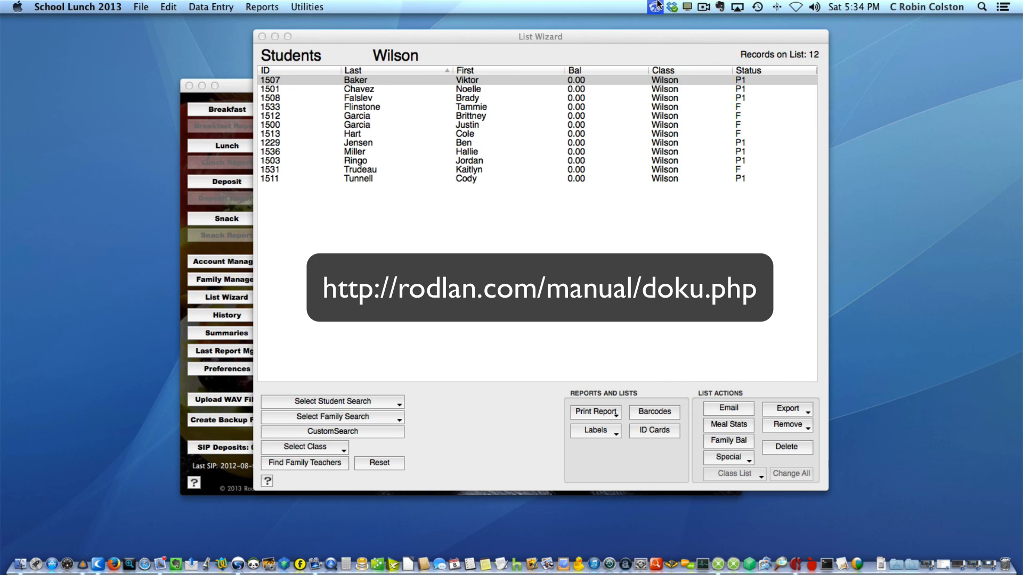